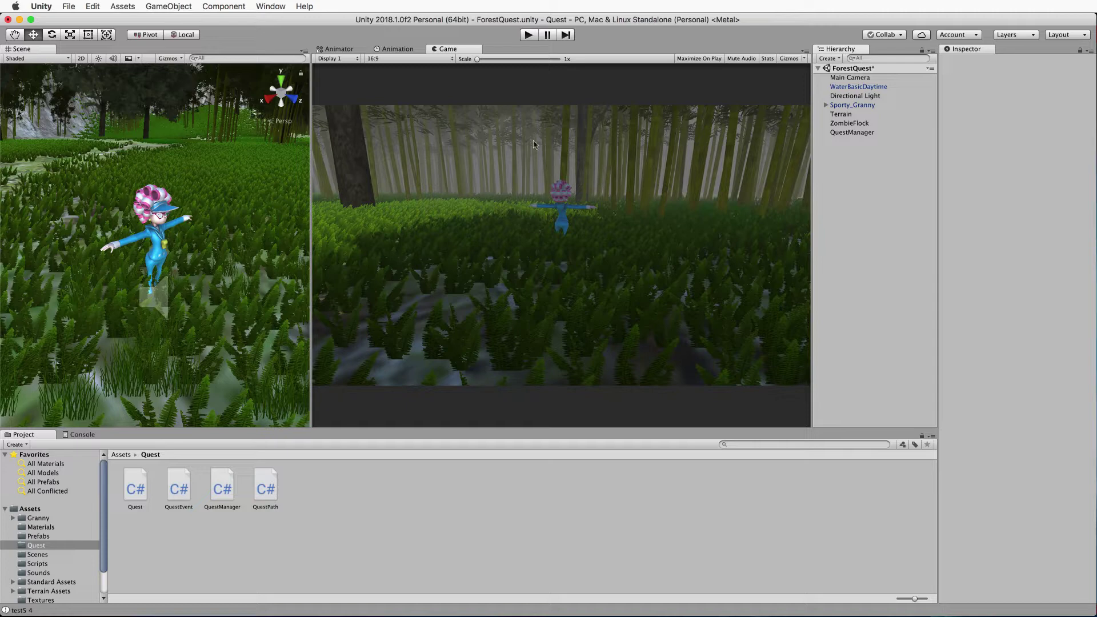
Add a UI Raw Image from the Hierarchy, creating a new Canvas to hold it
right_click(832, 151)
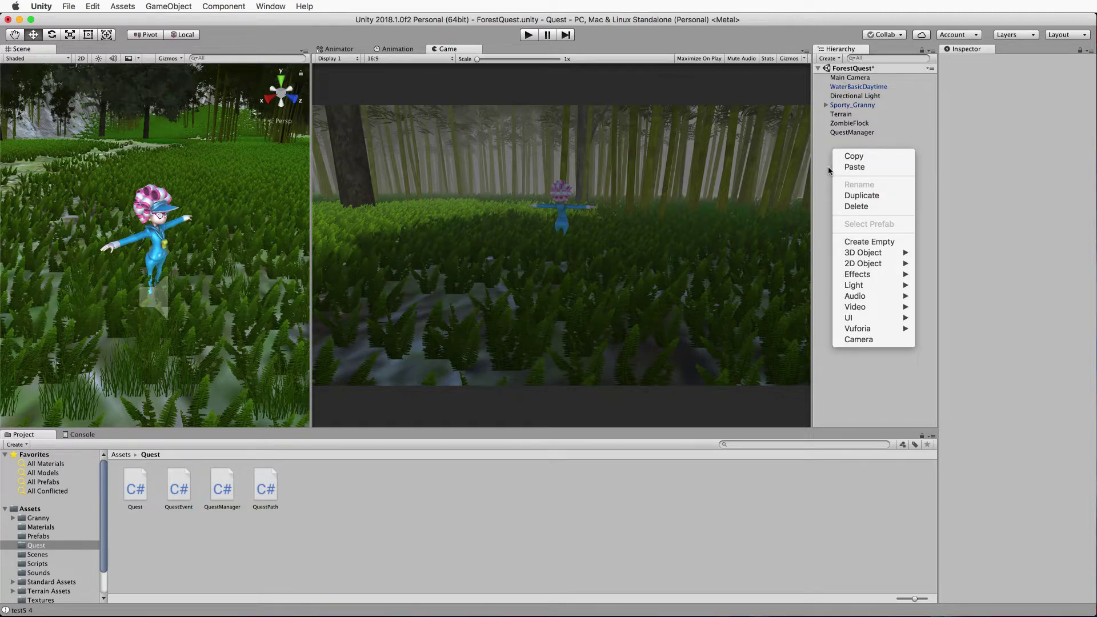
mouse_move(864, 317)
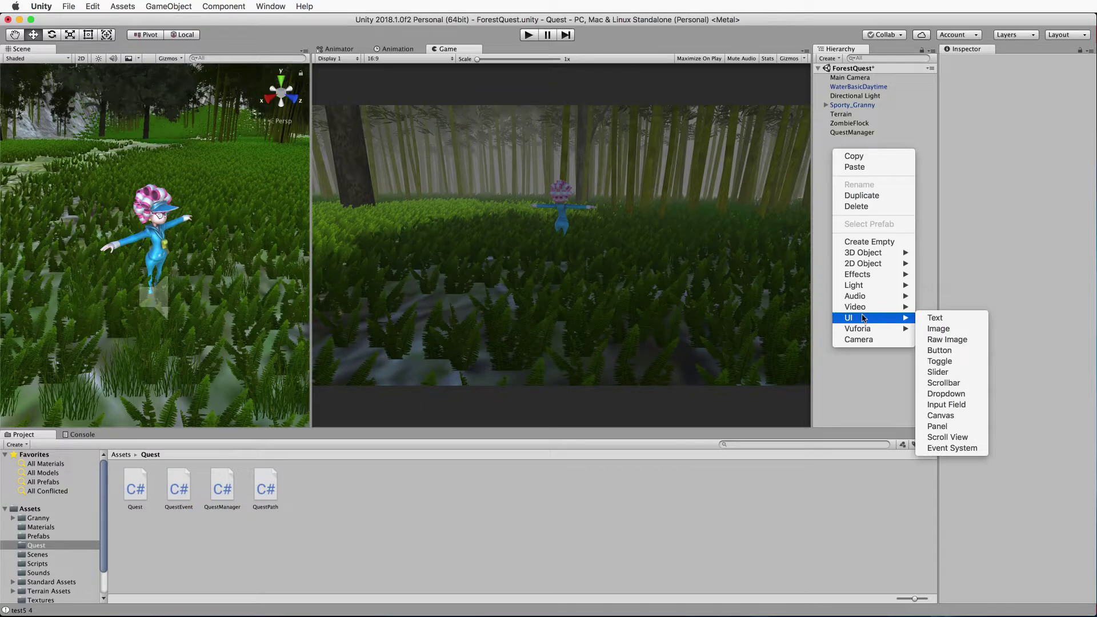
click(966, 341)
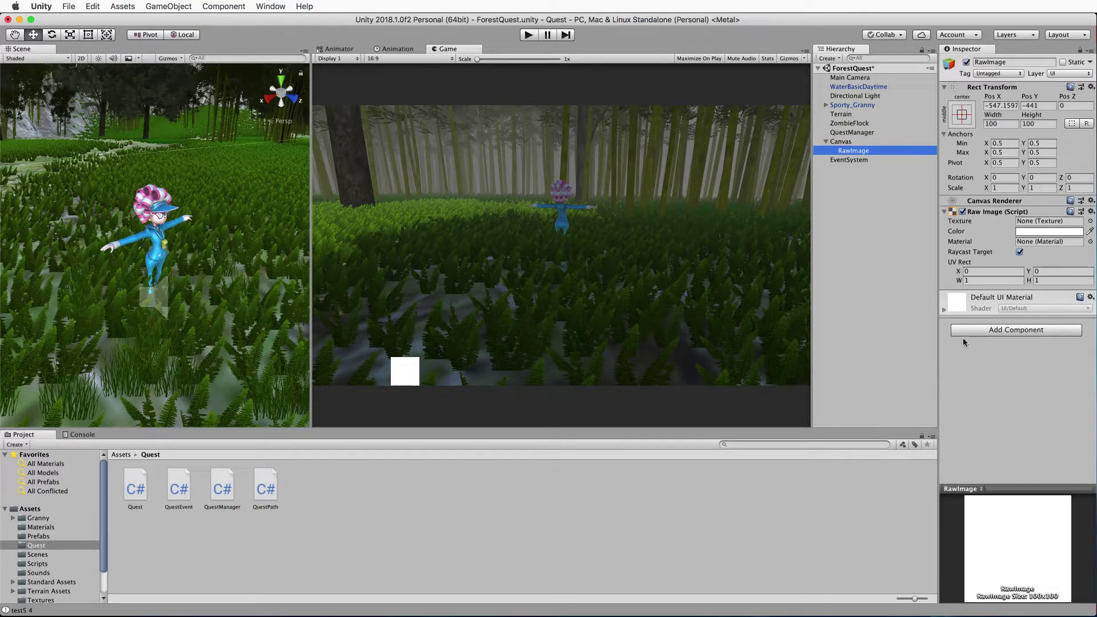
Rename the new RawImage to CompassBar, then select the Canvas
click(860, 152)
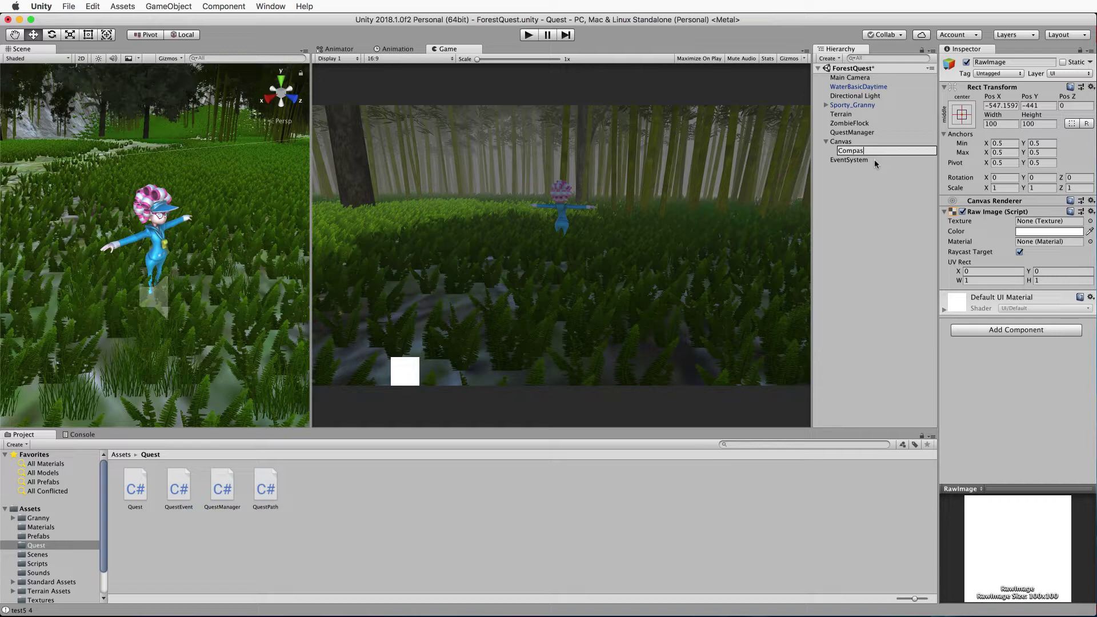
text(CompassBar)
key(Return)
click(862, 152)
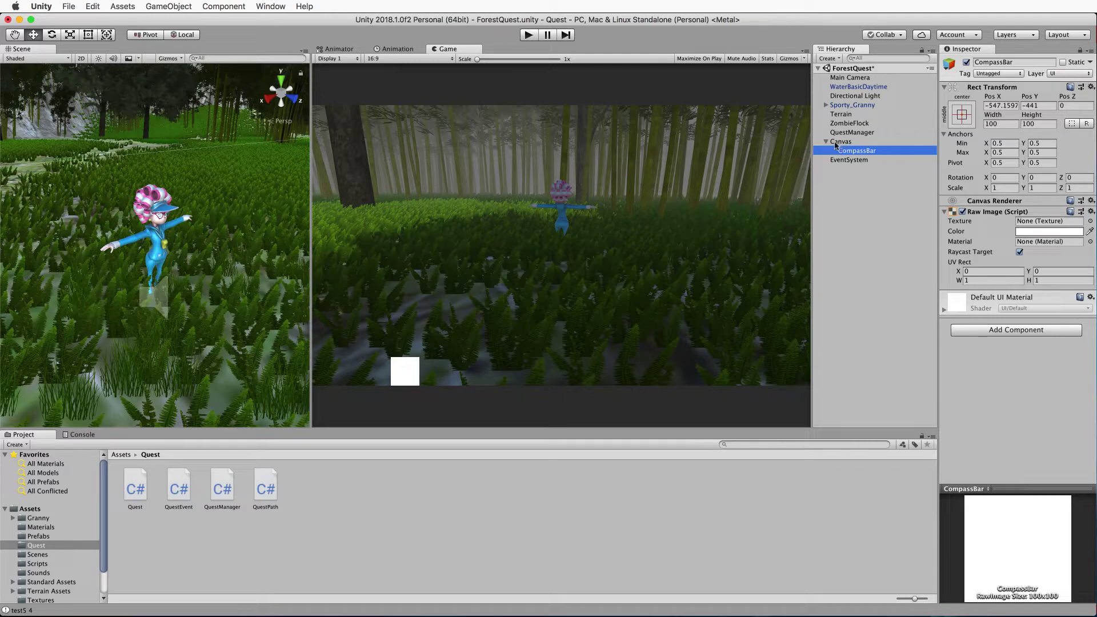
click(849, 144)
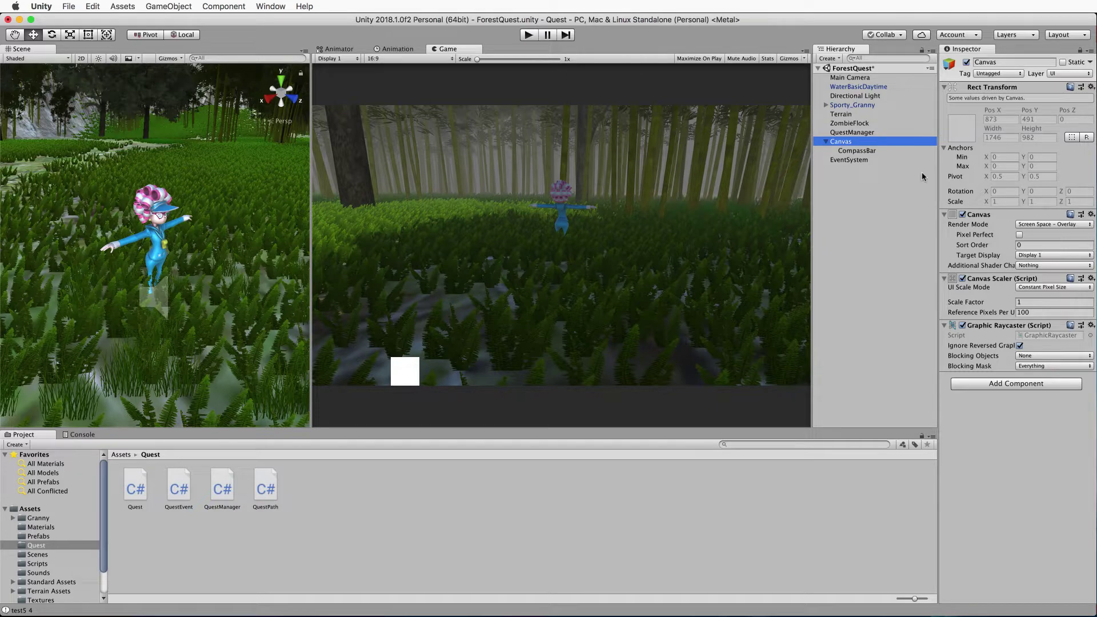
click(843, 162)
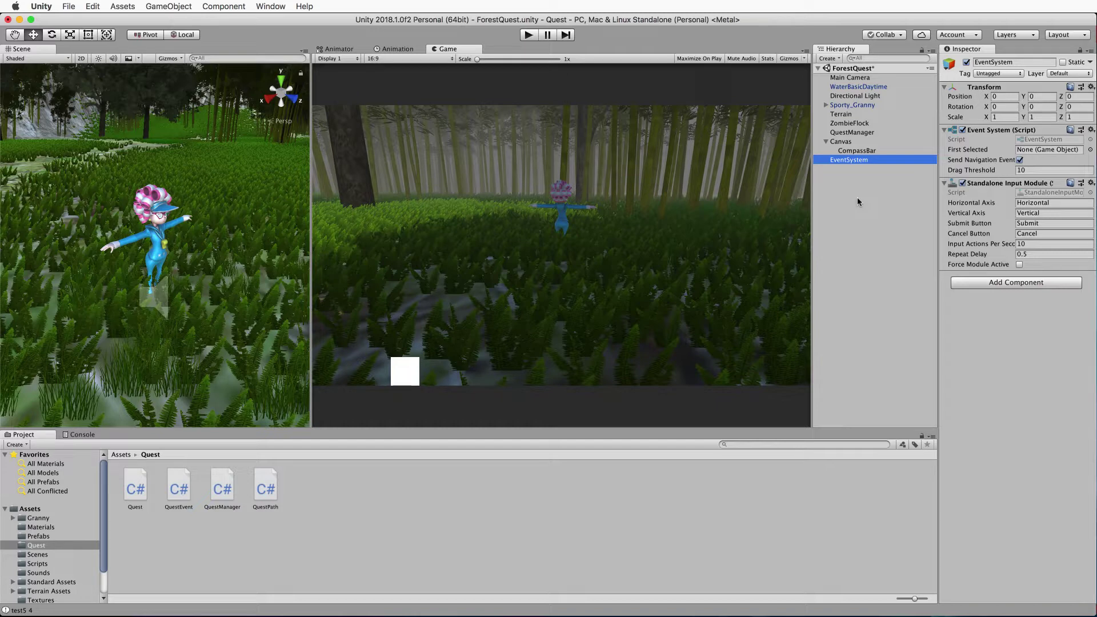
click(844, 143)
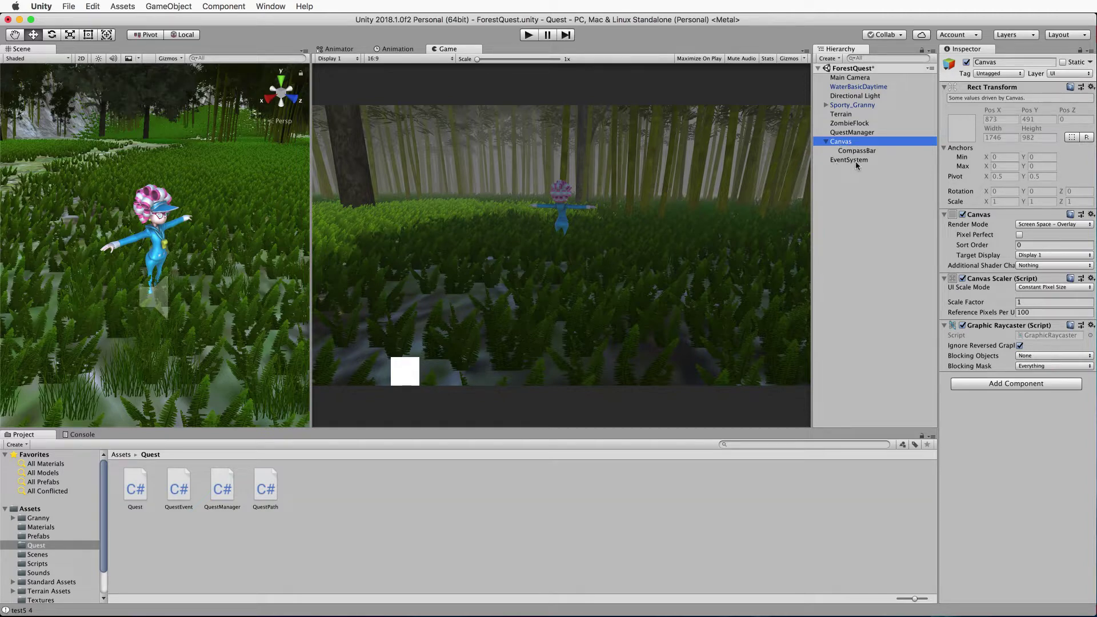
click(856, 160)
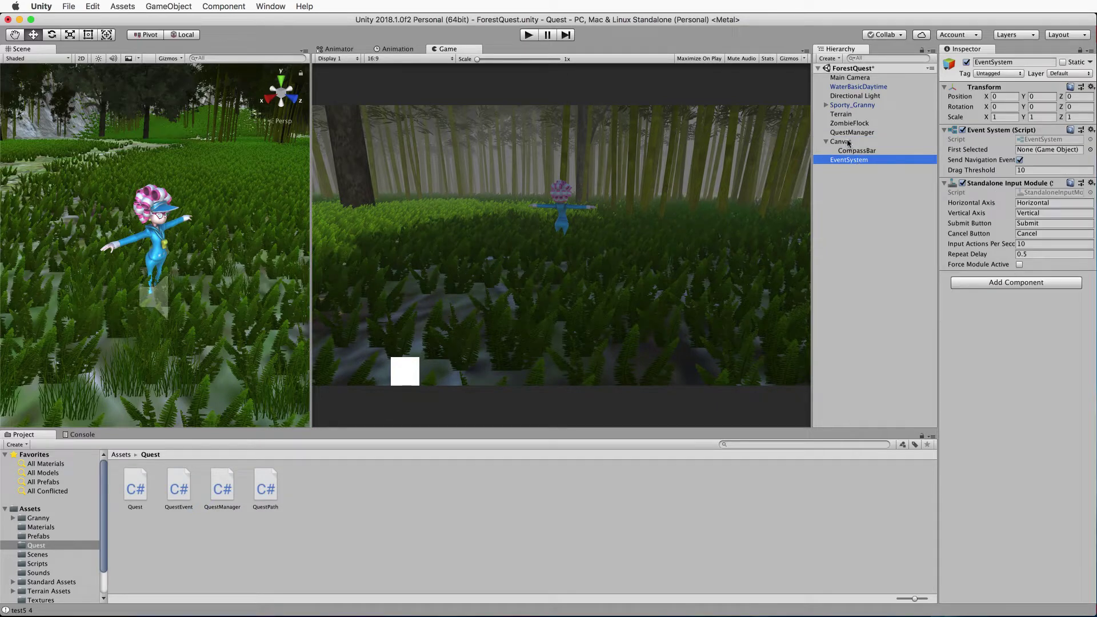
click(848, 143)
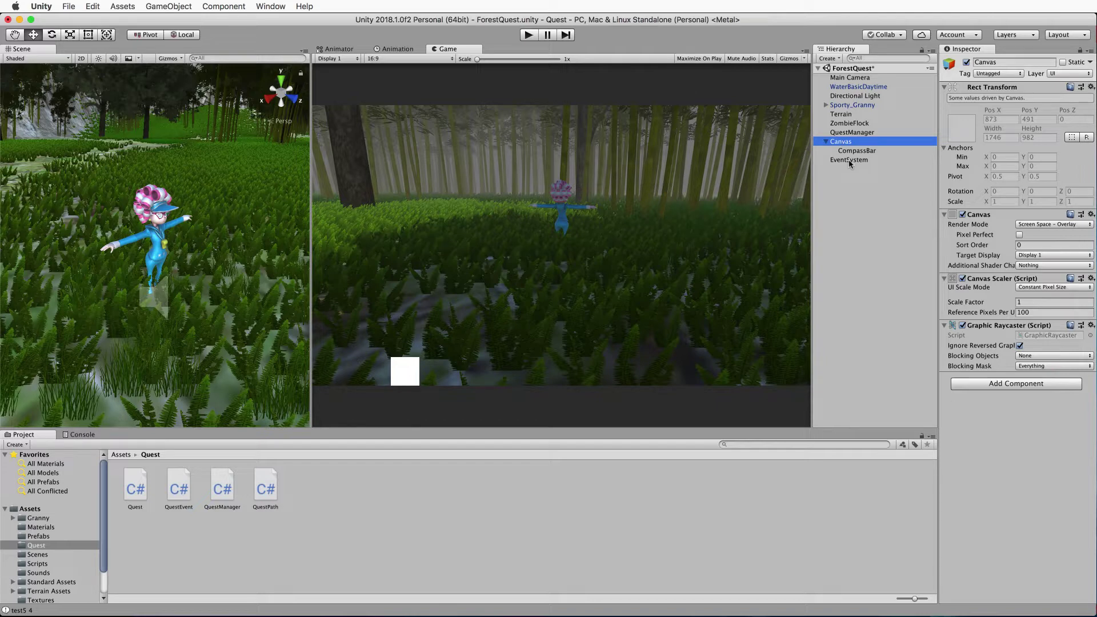
click(849, 161)
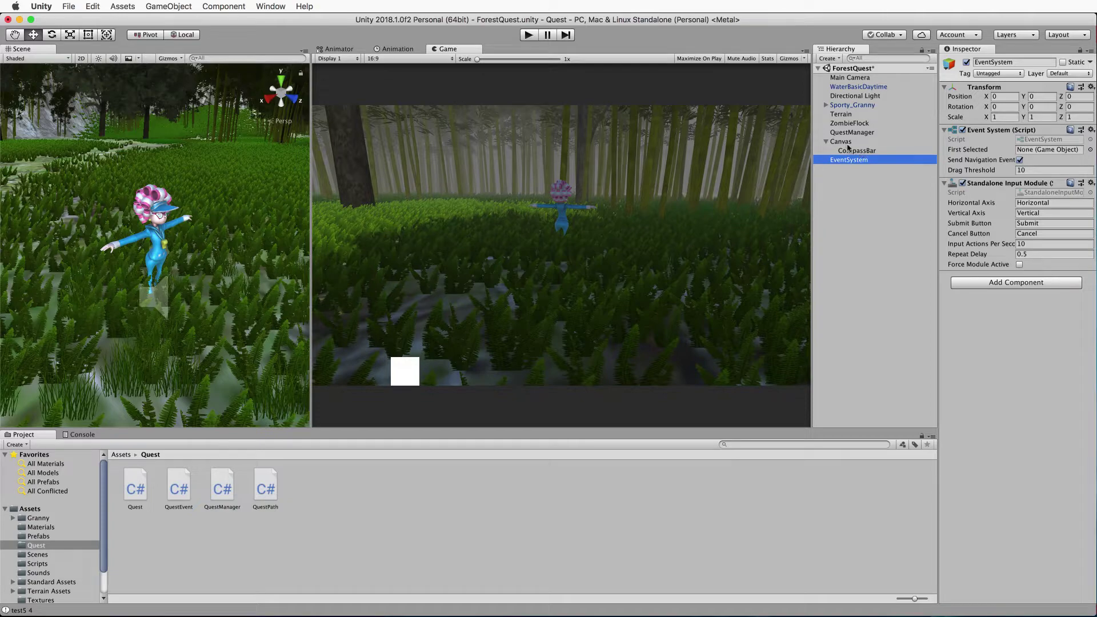
click(840, 142)
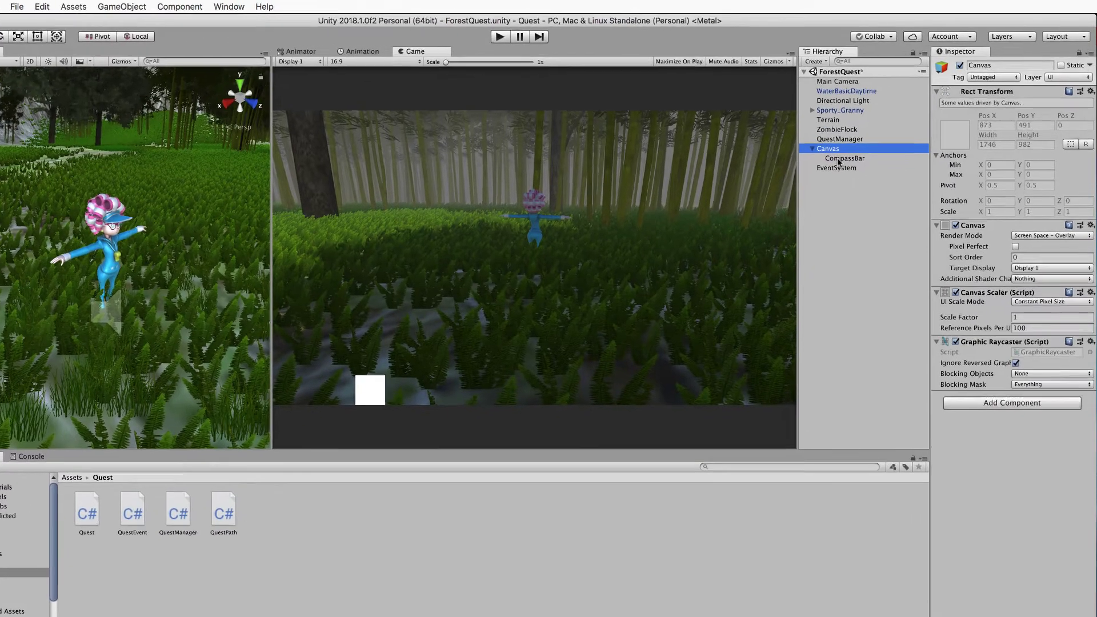
click(841, 159)
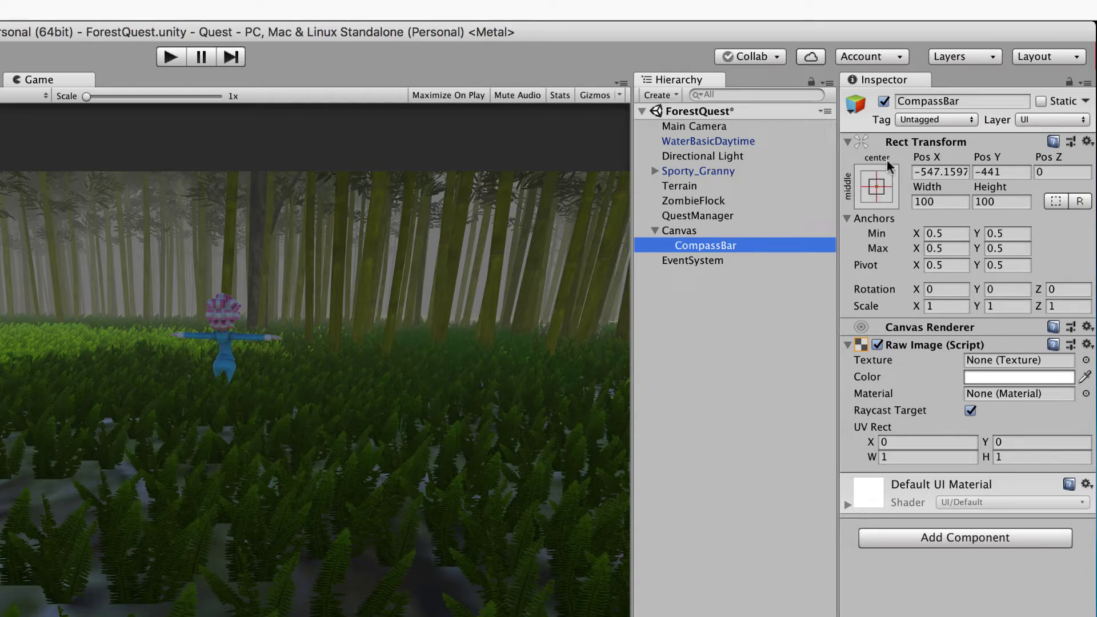
Alt-apply the top-centre, then top-stretch anchor presets so CompassBar spans the screen top at height 100
click(870, 182)
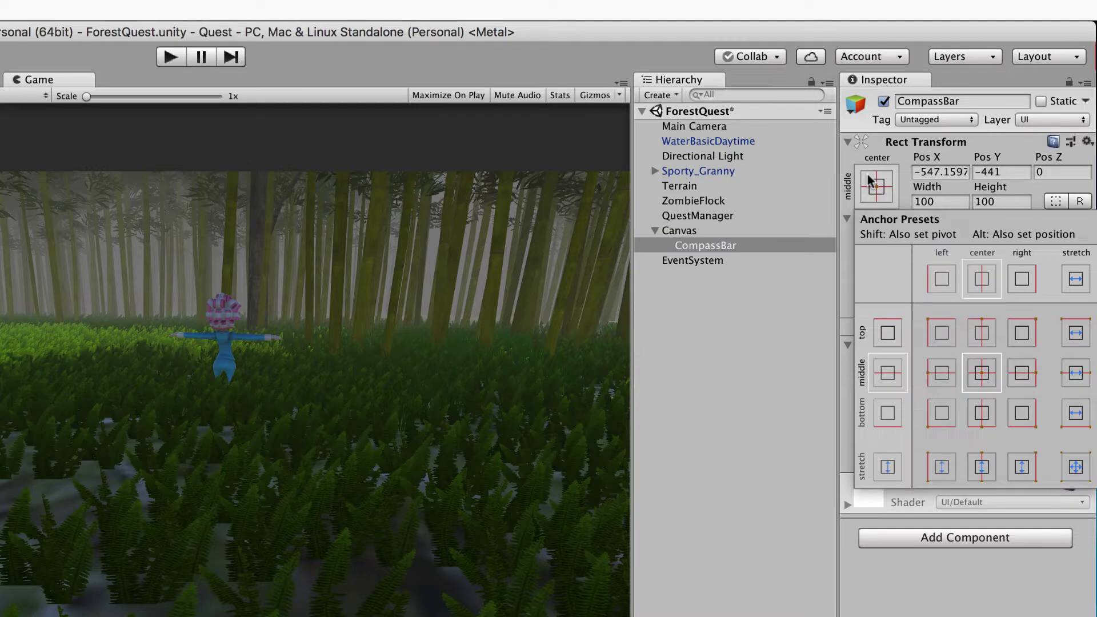
key(alt)
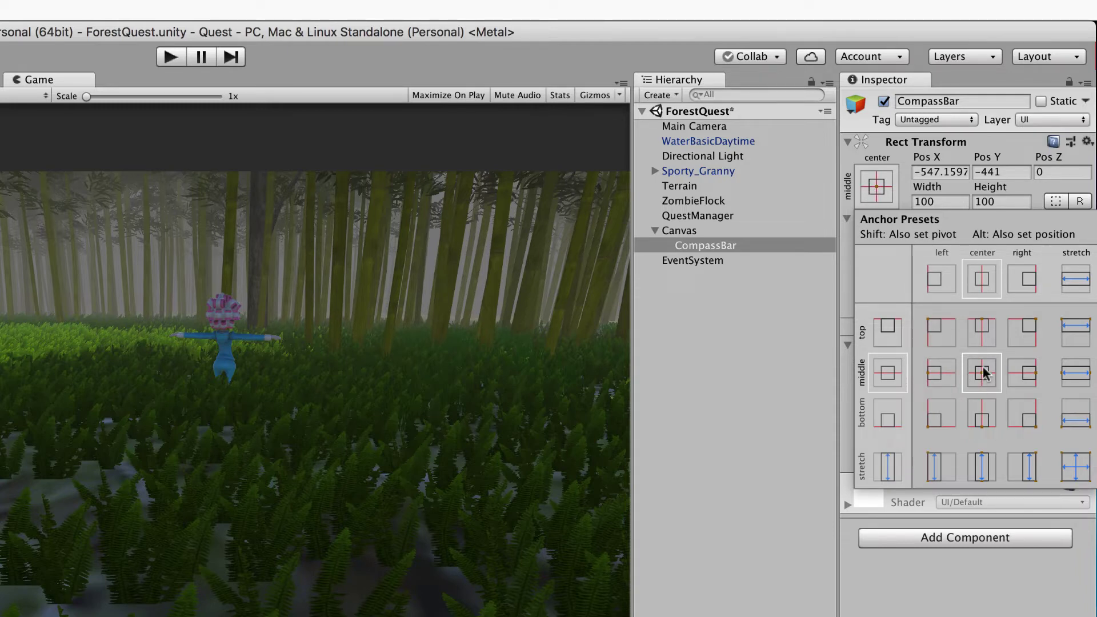
click(983, 330)
alt+click(983, 330)
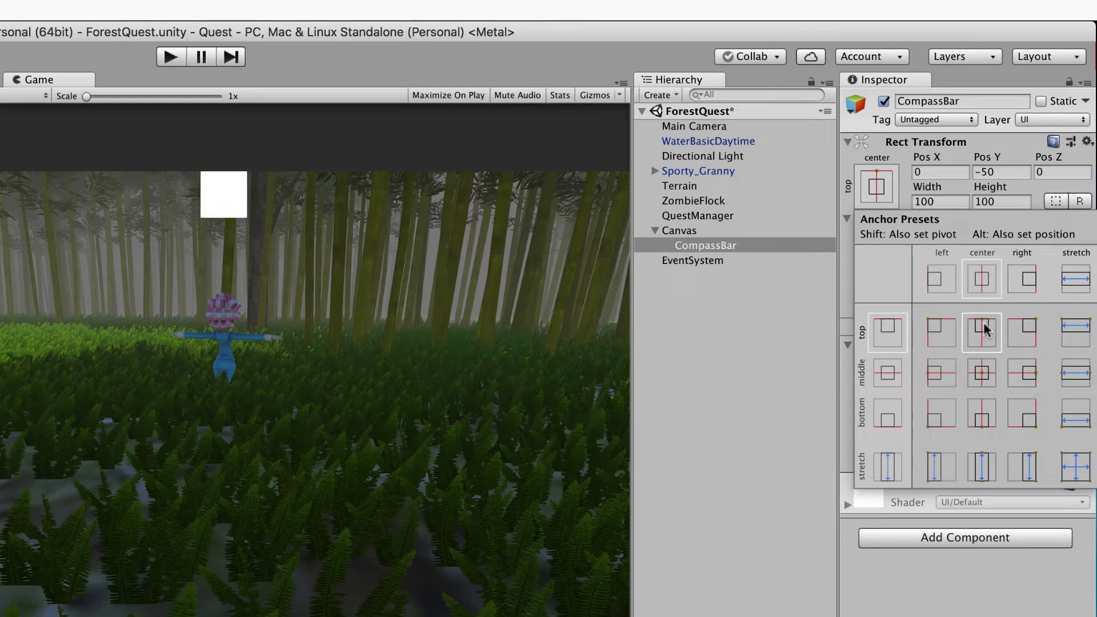
alt+click(1077, 330)
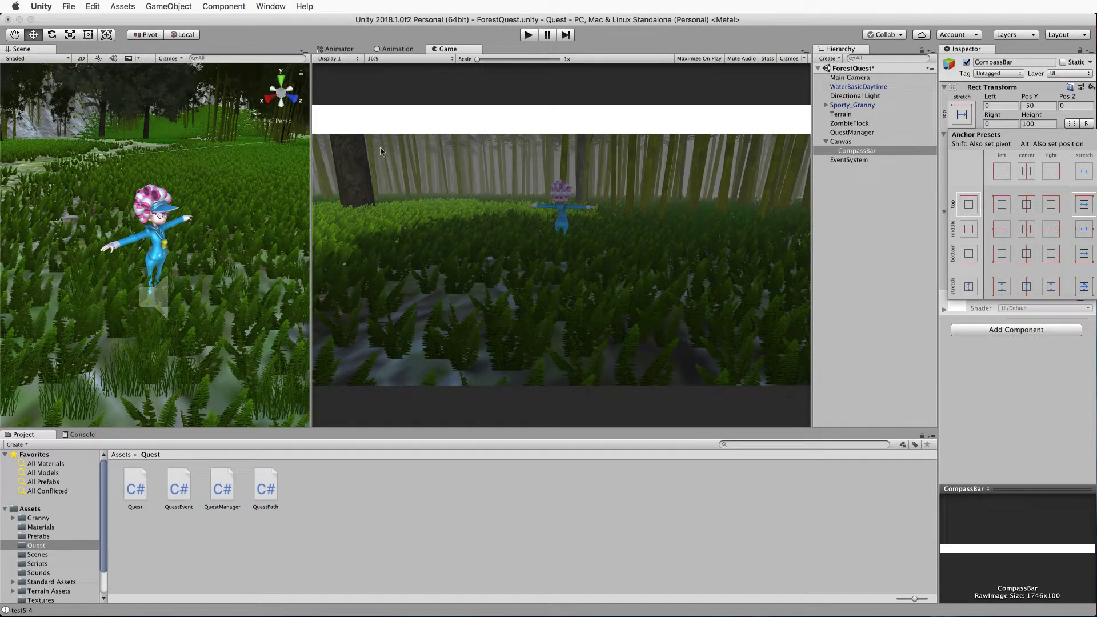
Close the anchor presets, put the Scene view in 2D, and zoom and pan until the whole CompassBar is framed
click(83, 64)
click(82, 60)
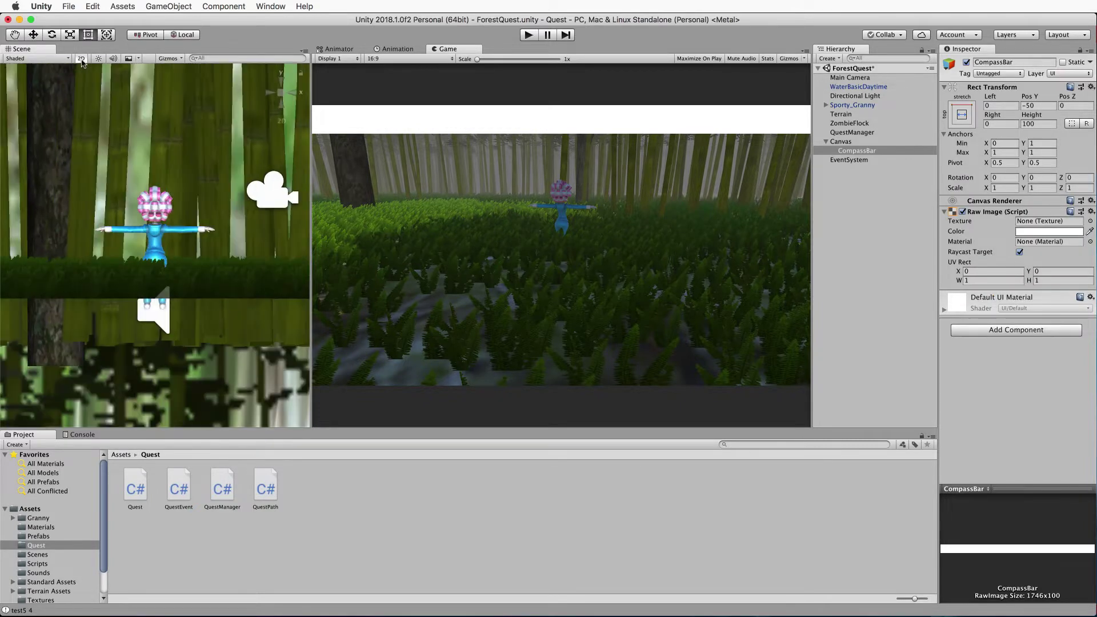
scroll(135, 114, down, 10)
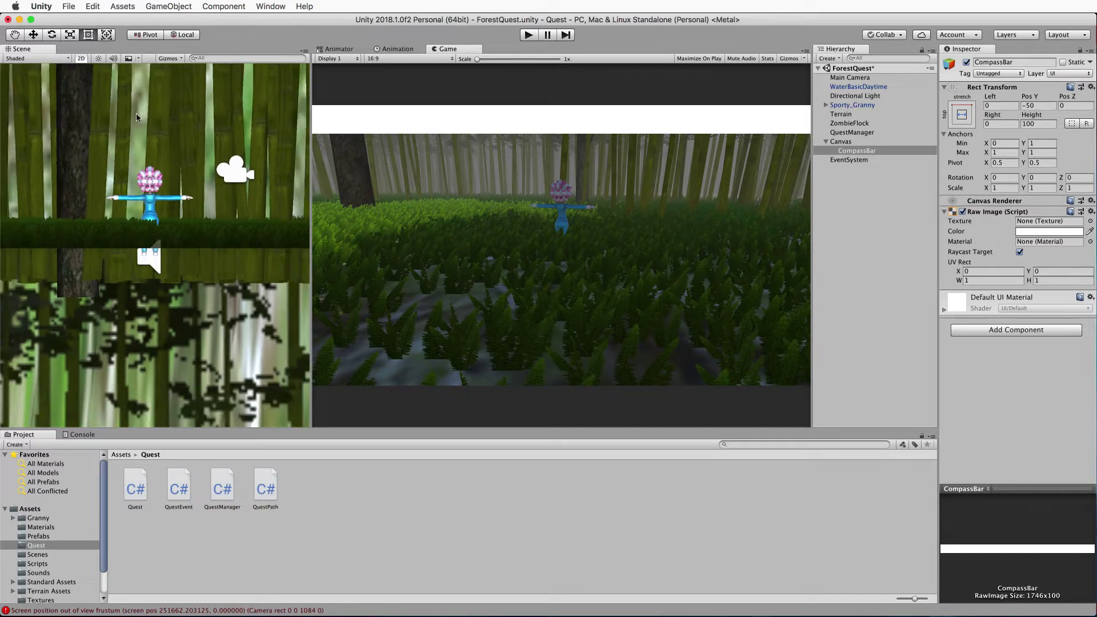
scroll(136, 113, down, 8)
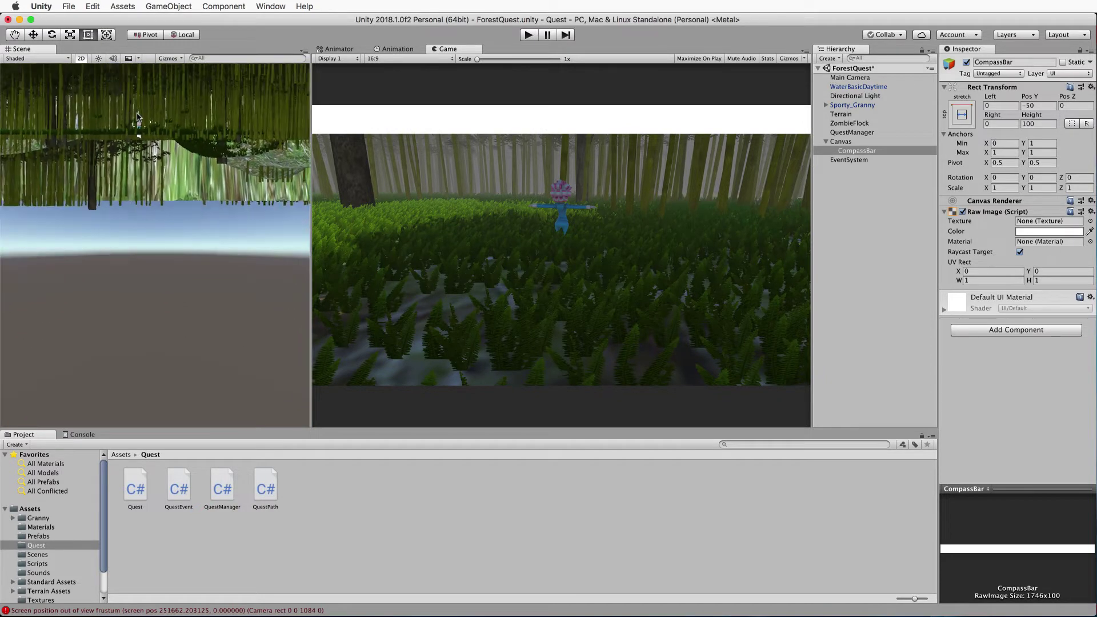
double_click(858, 151)
scroll(236, 190, up, 4)
scroll(238, 193, up, 1)
middle_drag(249, 225, 291, 120)
scroll(286, 127, up, 2)
scroll(290, 120, up, 1)
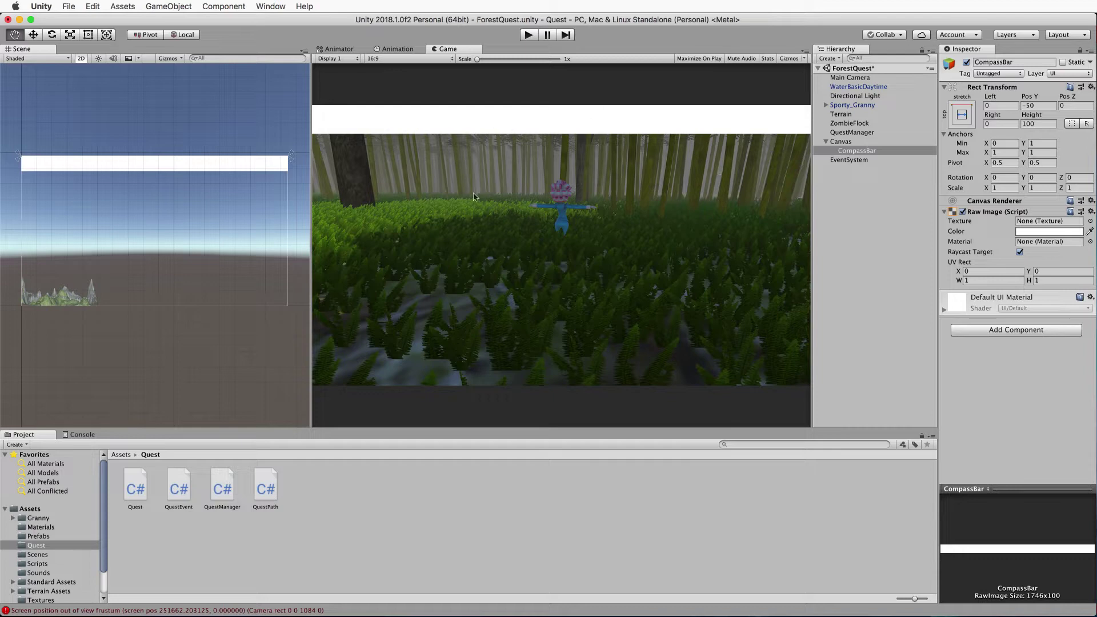
Widen the Scene panel against the Game view and select the Canvas to show its settings
drag(309, 189, 341, 189)
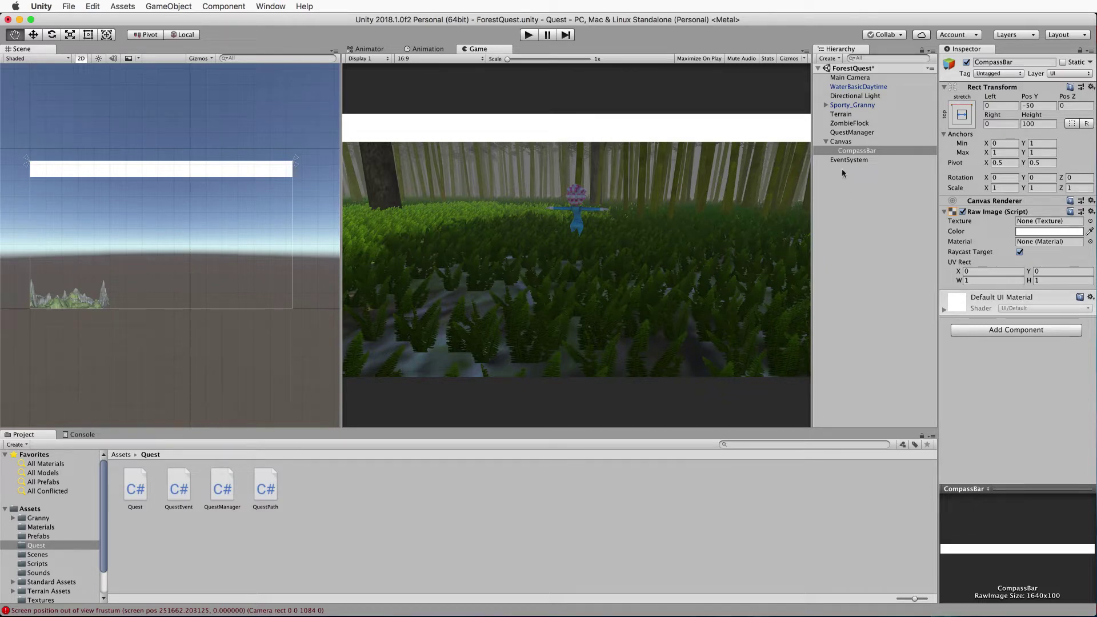
click(843, 142)
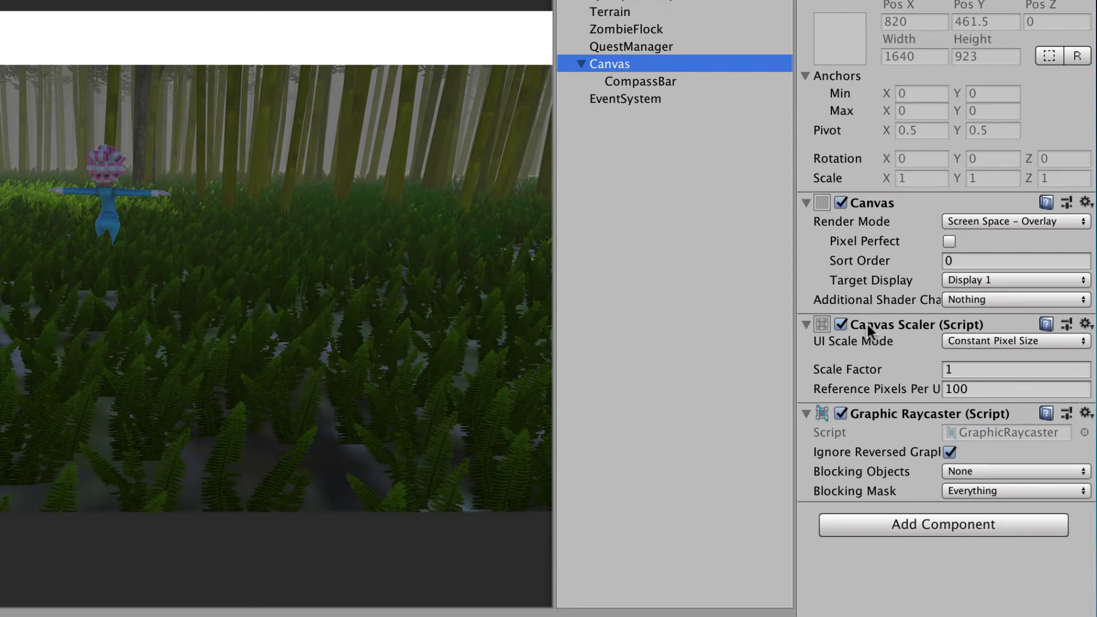
Set the Canvas Scaler to Scale With Screen Size at 800×600 reference, then rebalance the Scene/Game panes
click(1069, 341)
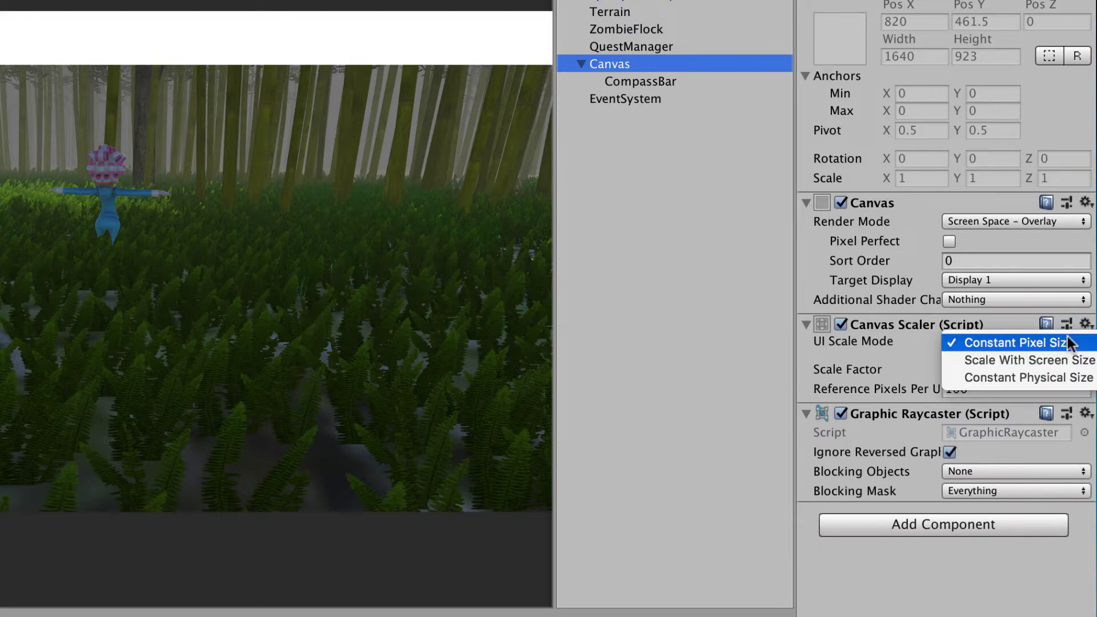
click(1066, 361)
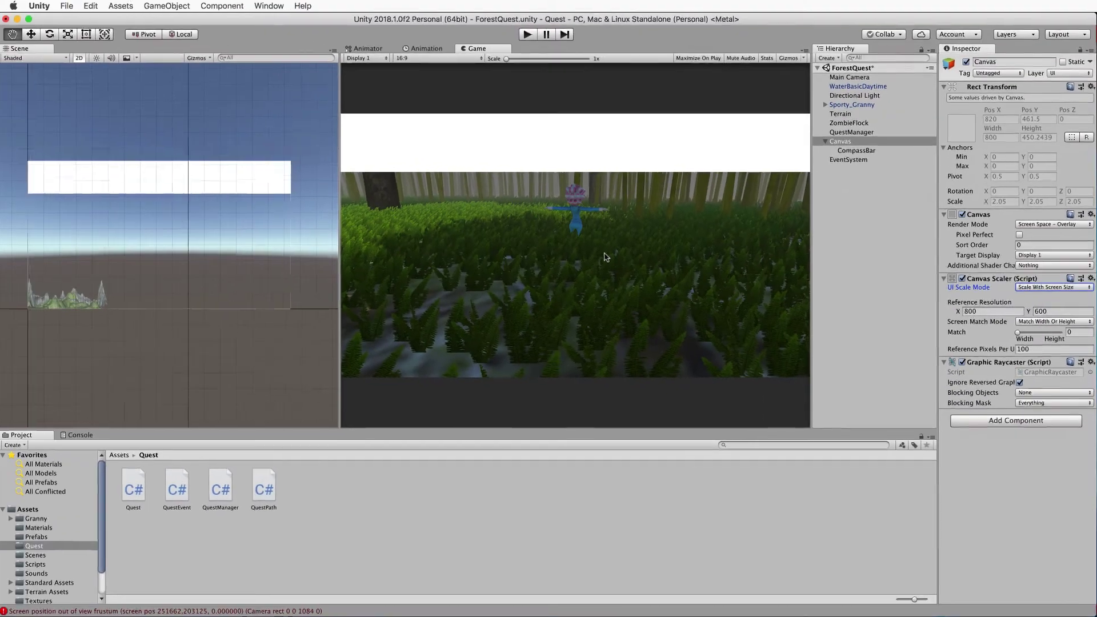
drag(339, 229, 638, 226)
drag(557, 227, 400, 243)
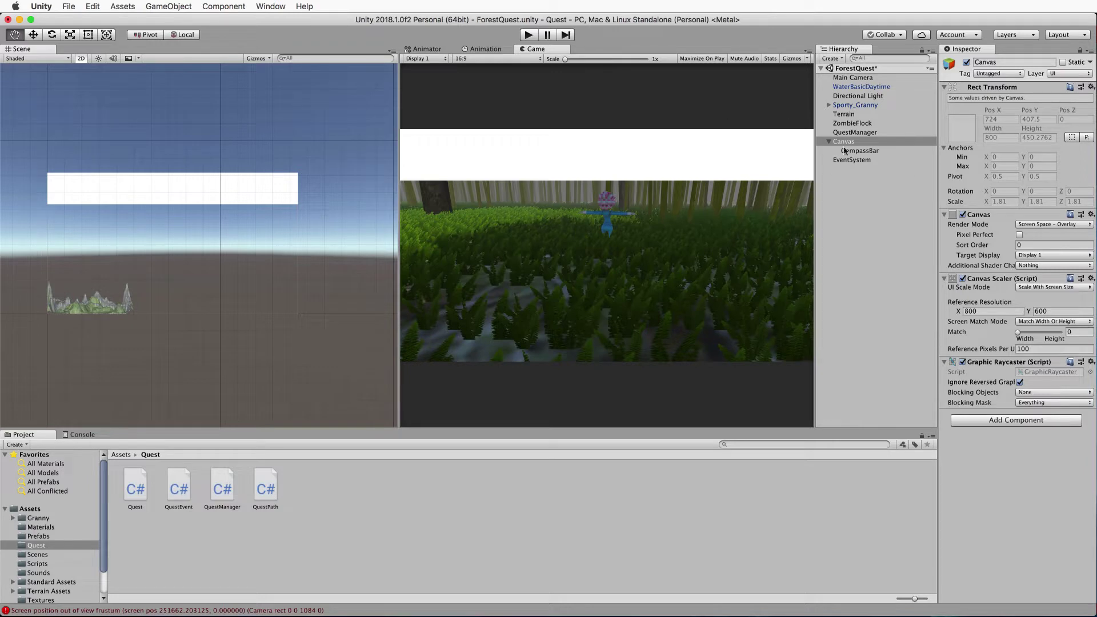
With the Rect tool, thin CompassBar to 16.1 high and inset its left edge, then rebalance the panes
click(866, 151)
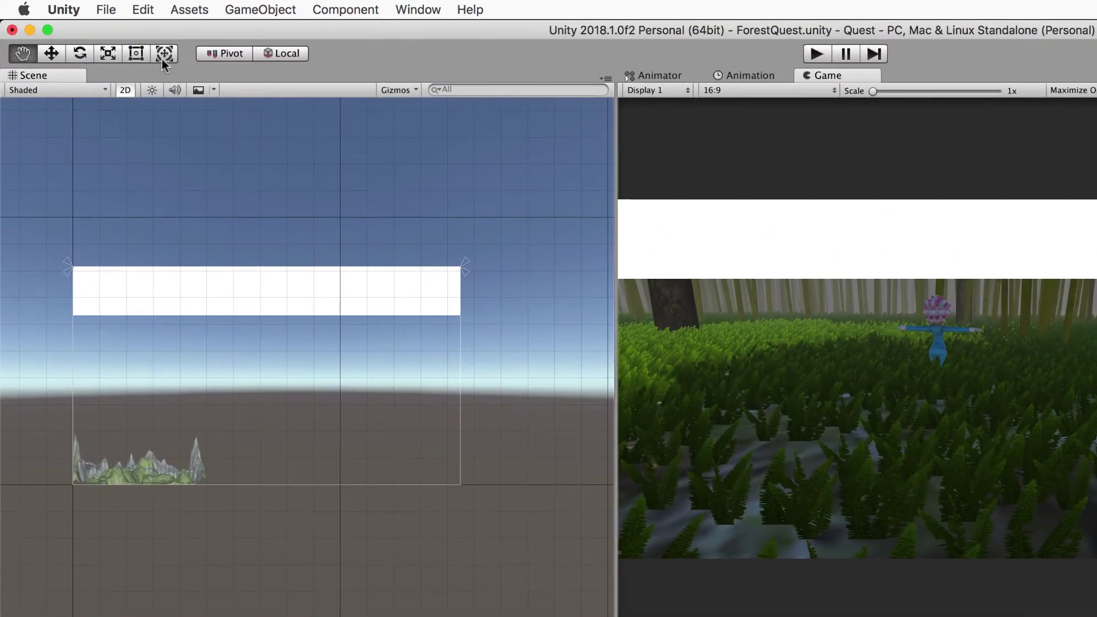
click(139, 54)
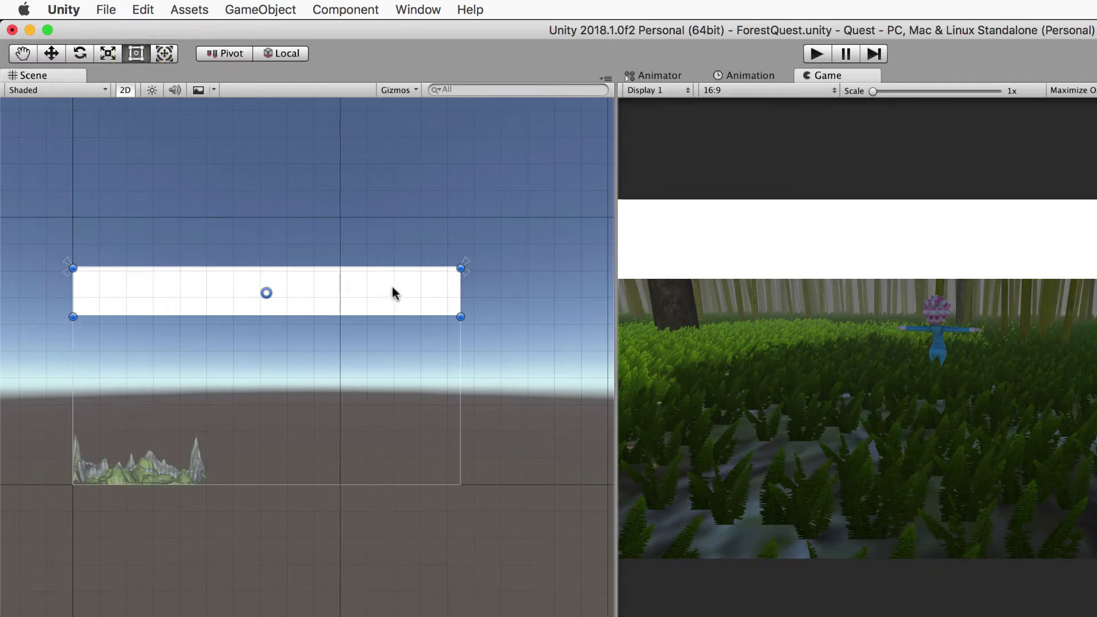
drag(461, 316, 448, 280)
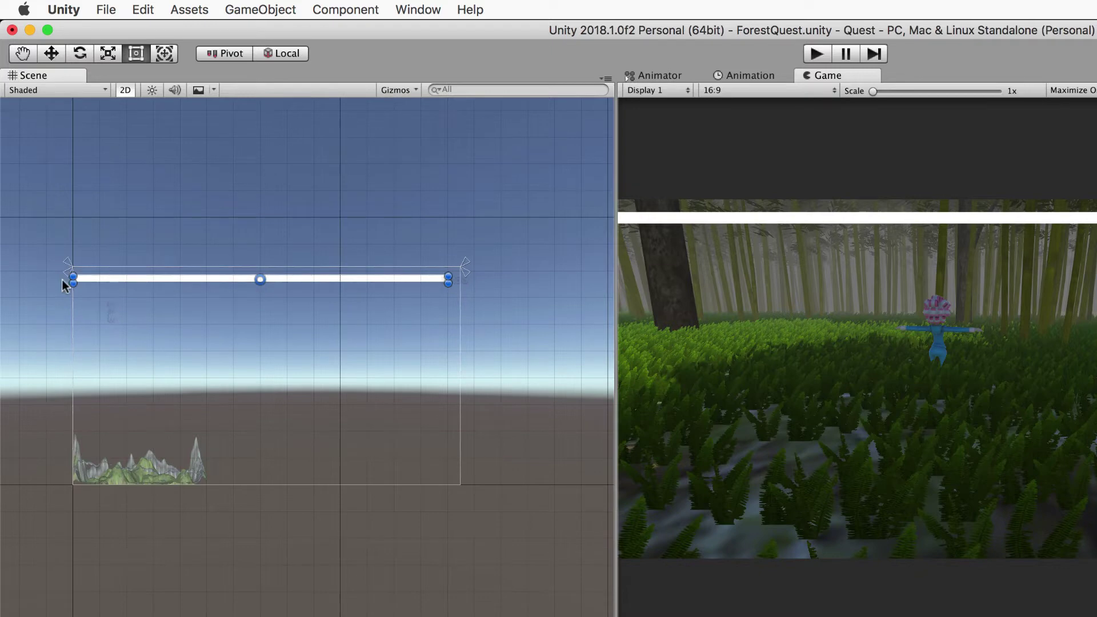
drag(72, 280, 86, 280)
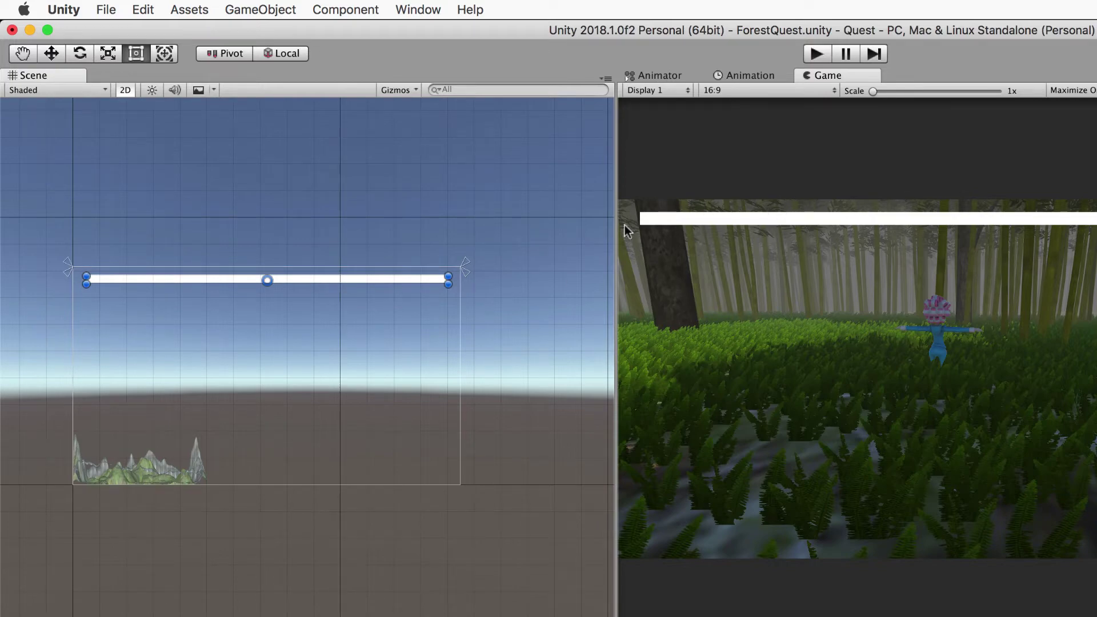
drag(614, 237, 200, 234)
drag(131, 156, 375, 175)
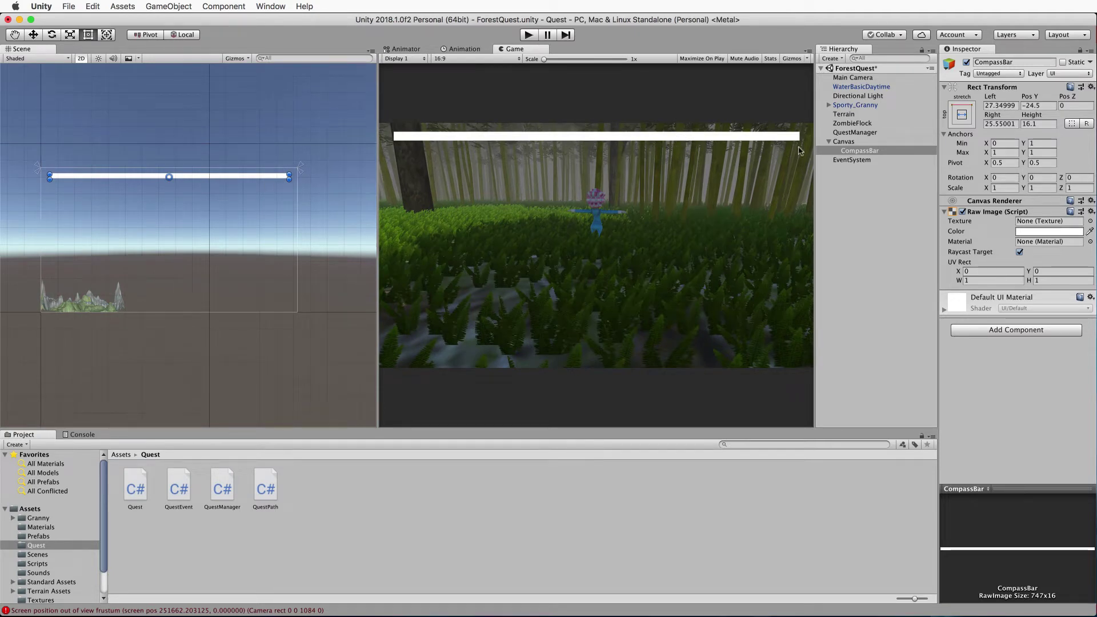
Drag the spotblue texture from Assets > Textures onto CompassBar's Raw Image Texture field
click(865, 152)
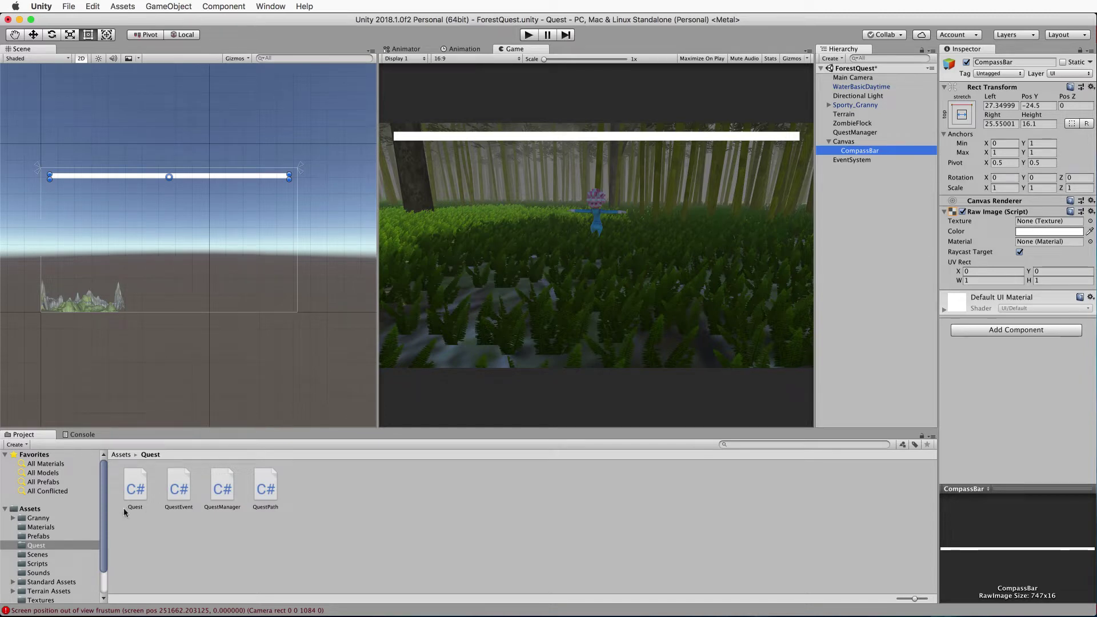
click(36, 545)
scroll(37, 550, down, 2)
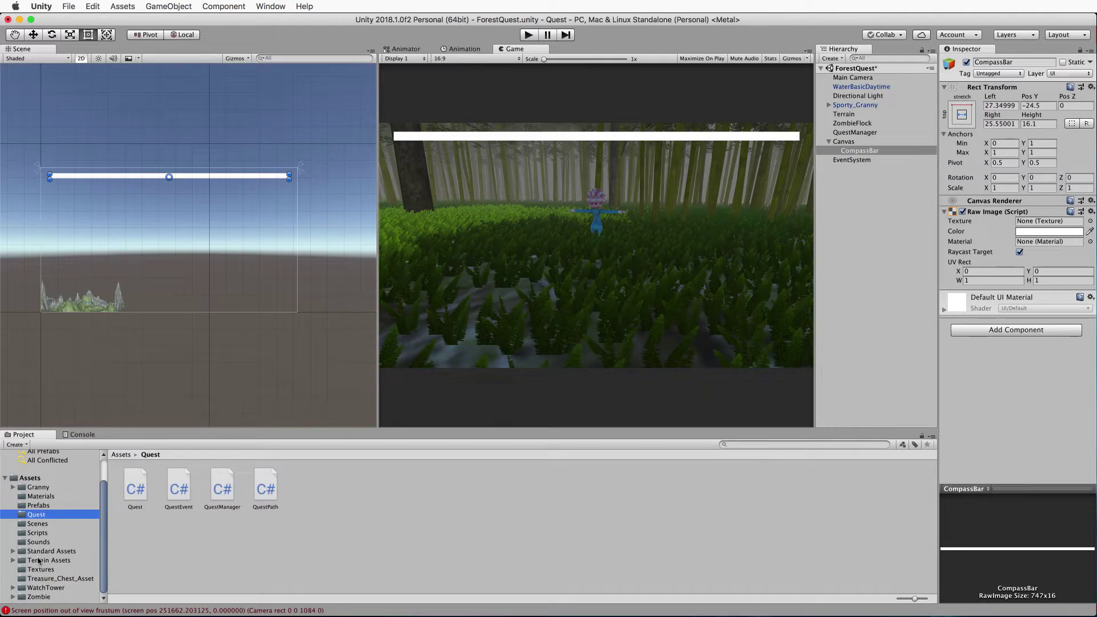
click(25, 570)
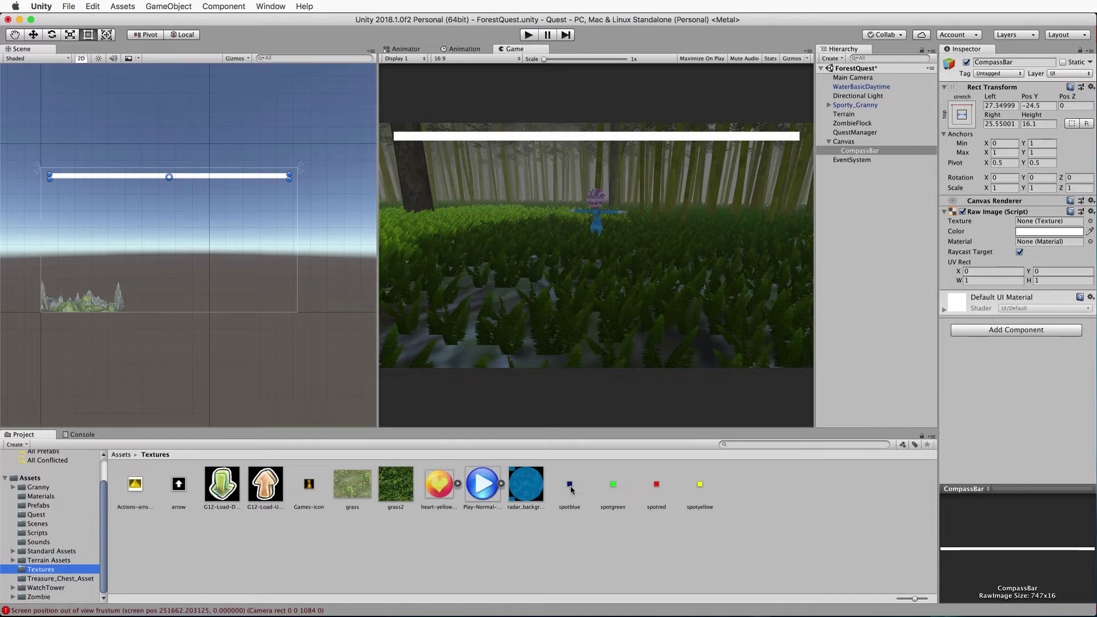
drag(569, 485, 1026, 225)
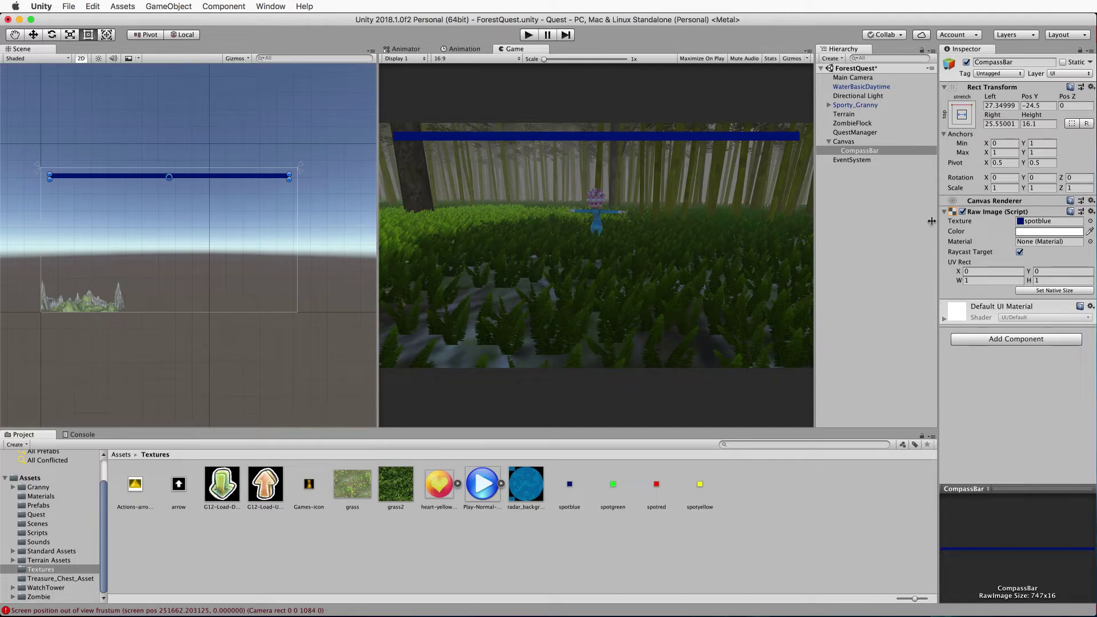
key(super+Tab)
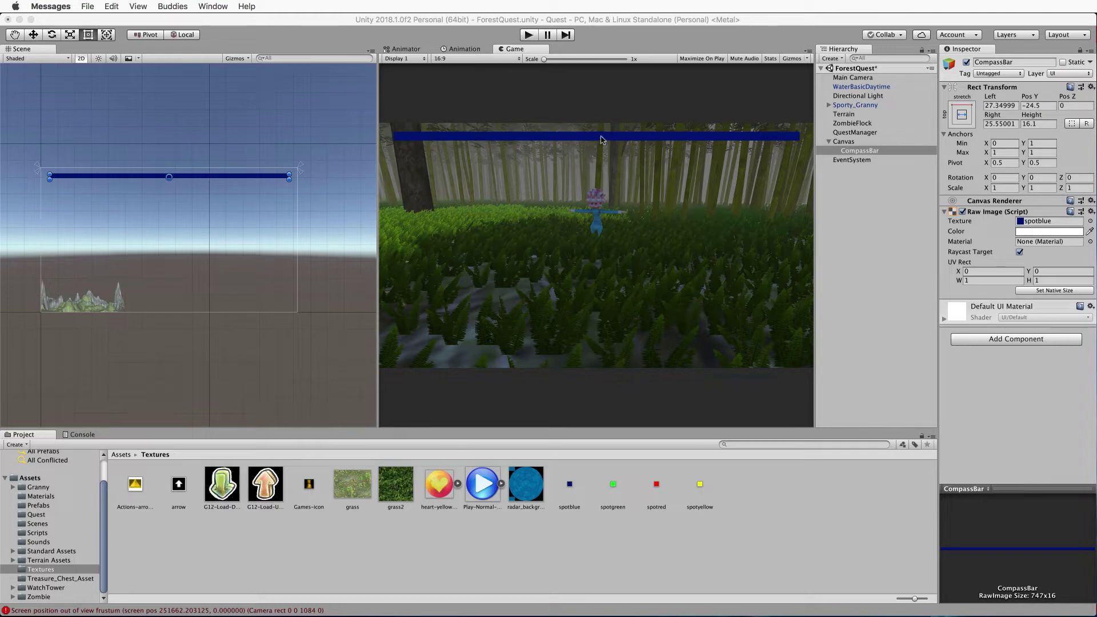
Create a Raw Image under the Canvas, cancelling an accidental Canvas rename along the way
click(844, 143)
click(840, 142)
right_click(848, 142)
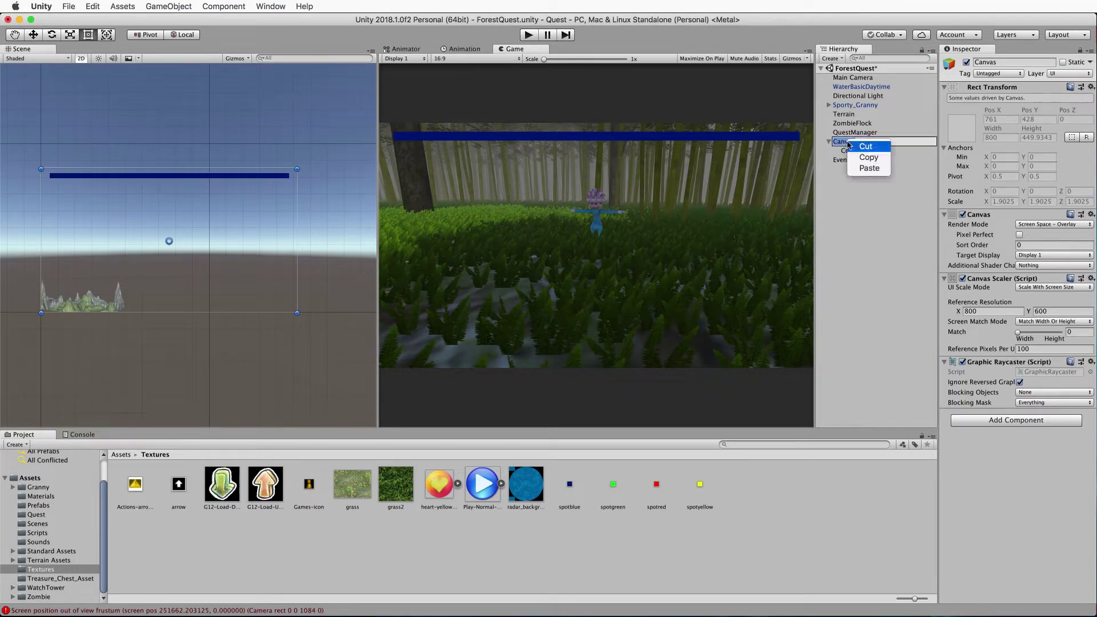
click(868, 168)
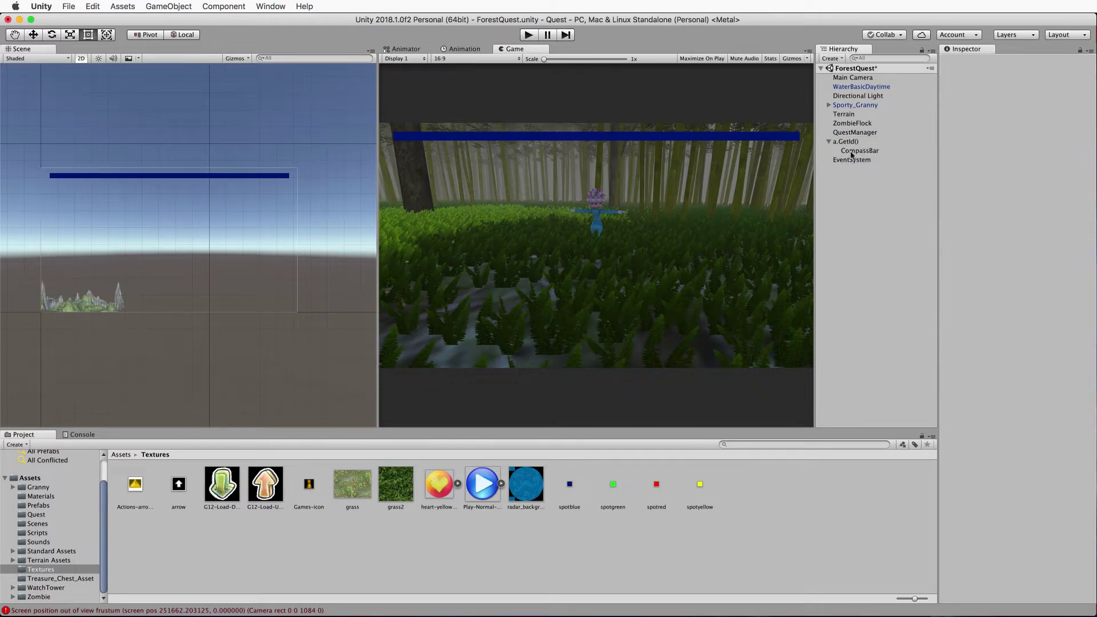
key(Escape)
right_click(847, 141)
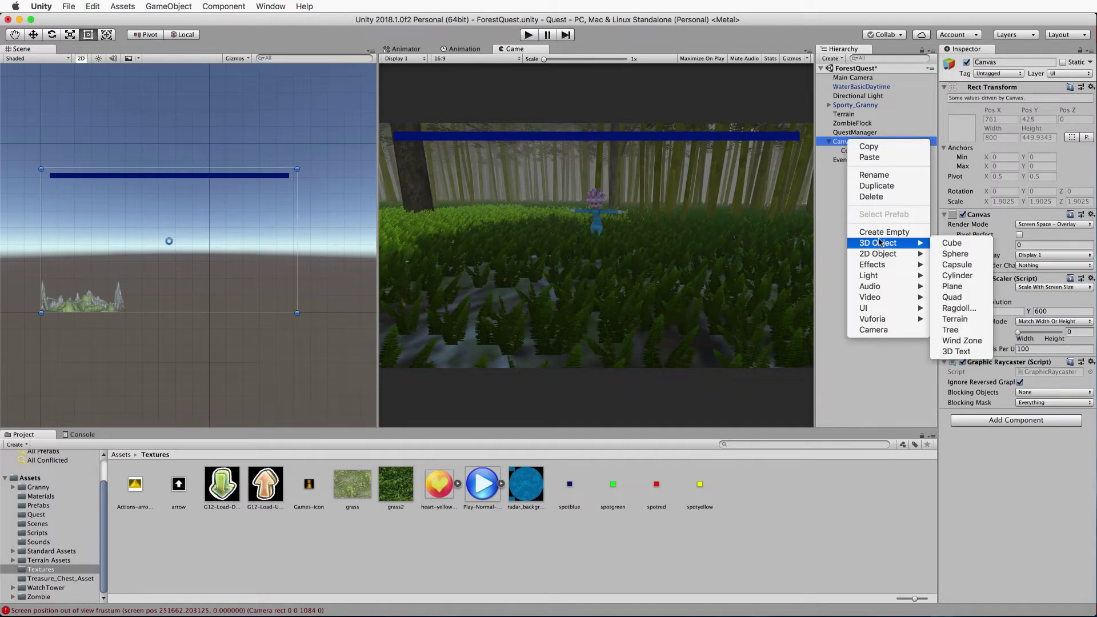
mouse_move(881, 308)
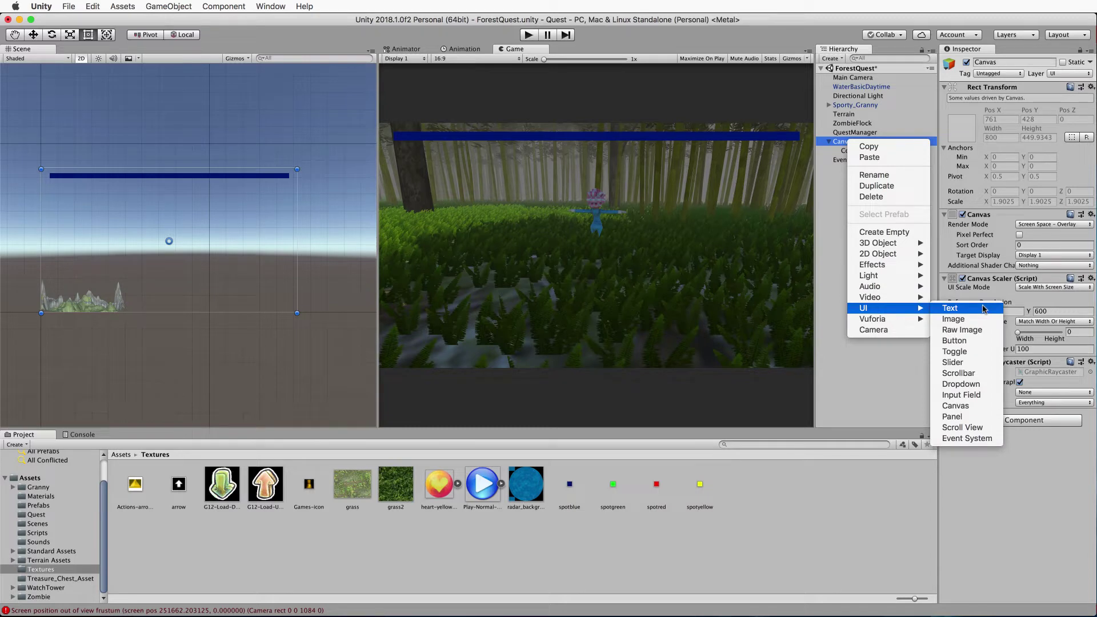
click(972, 331)
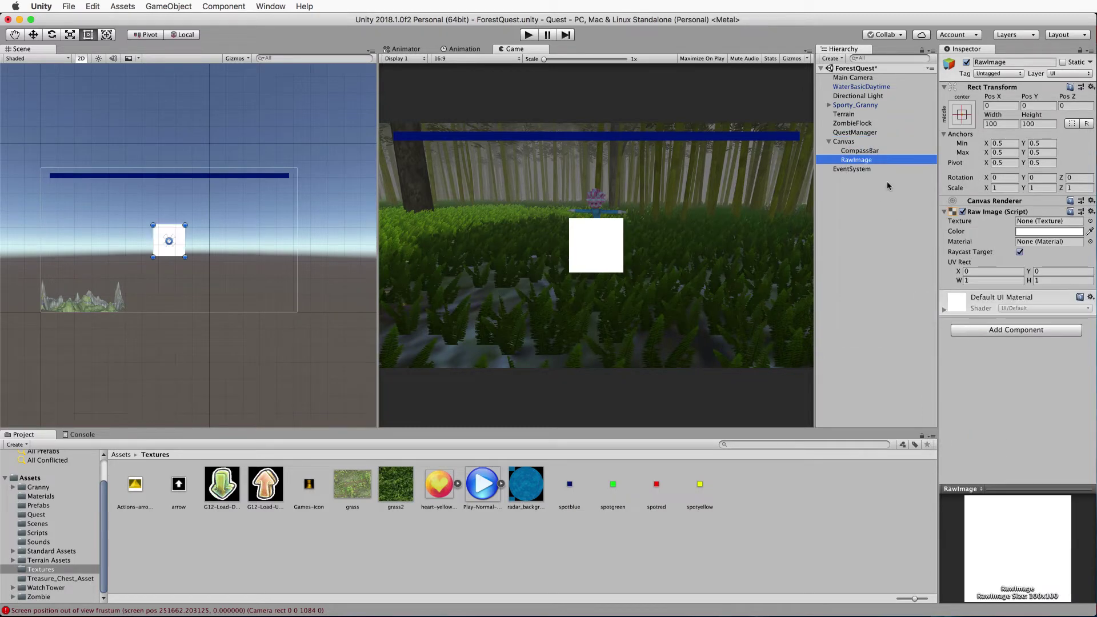
Rename the new RawImage to CompassNeedle
click(873, 161)
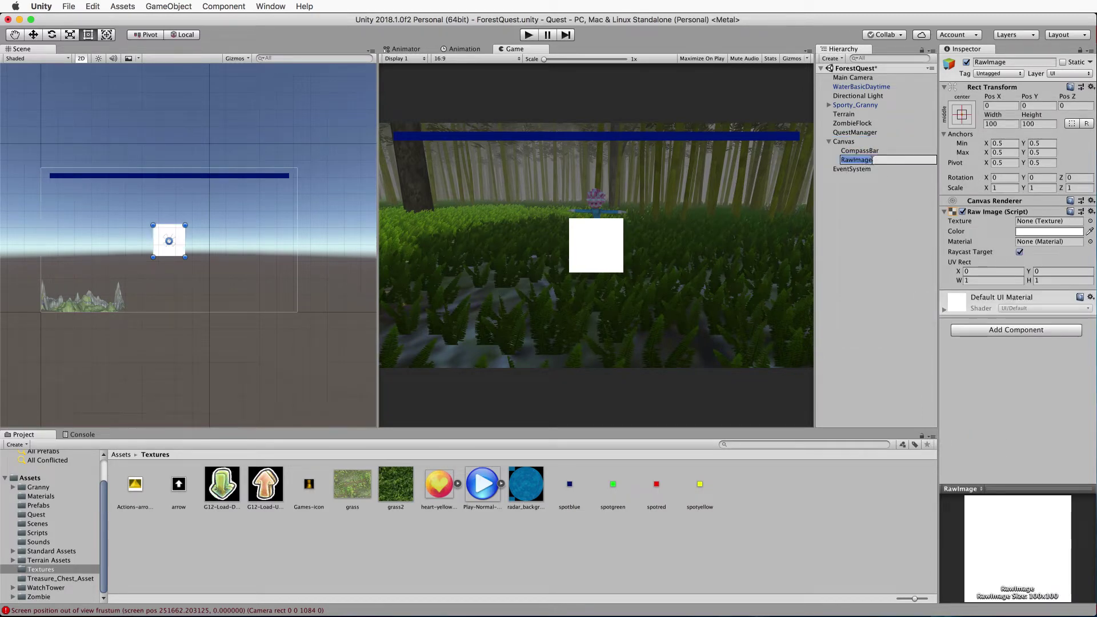
text(CompassNeedles)
key(Return)
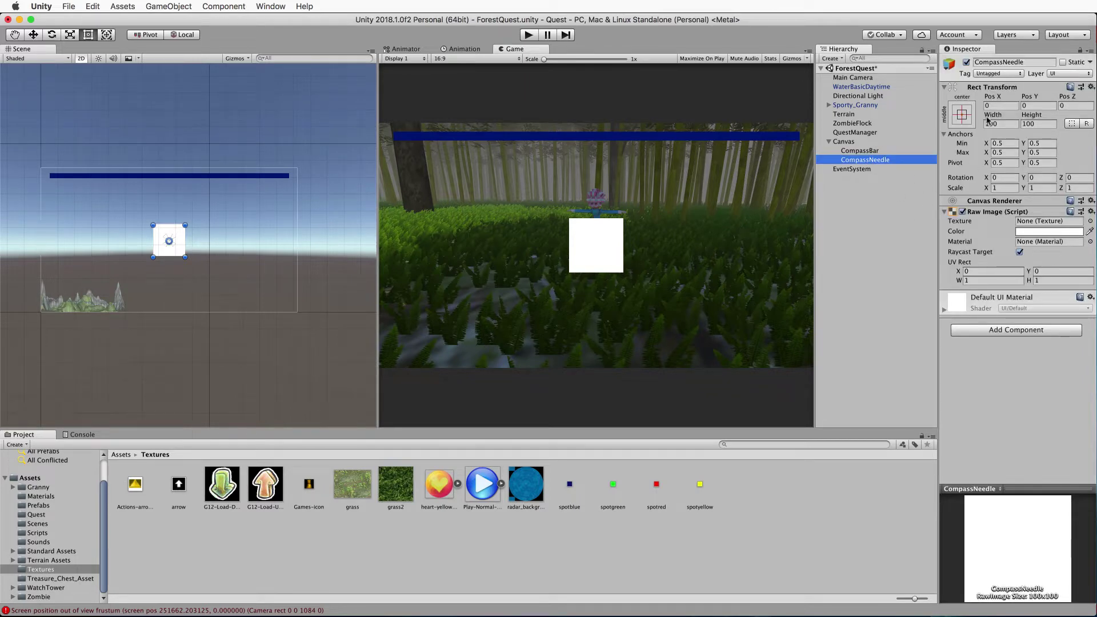
Alt-apply the top-centre anchor preset so CompassNeedle sits at Pos X 0, Pos Y −50
click(961, 116)
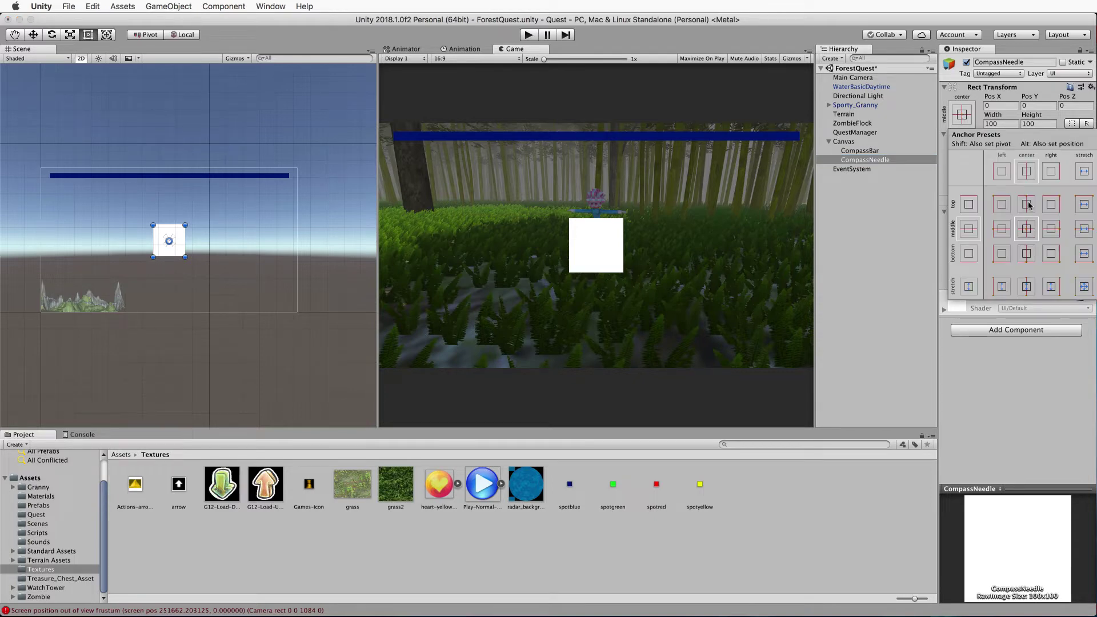
key(alt)
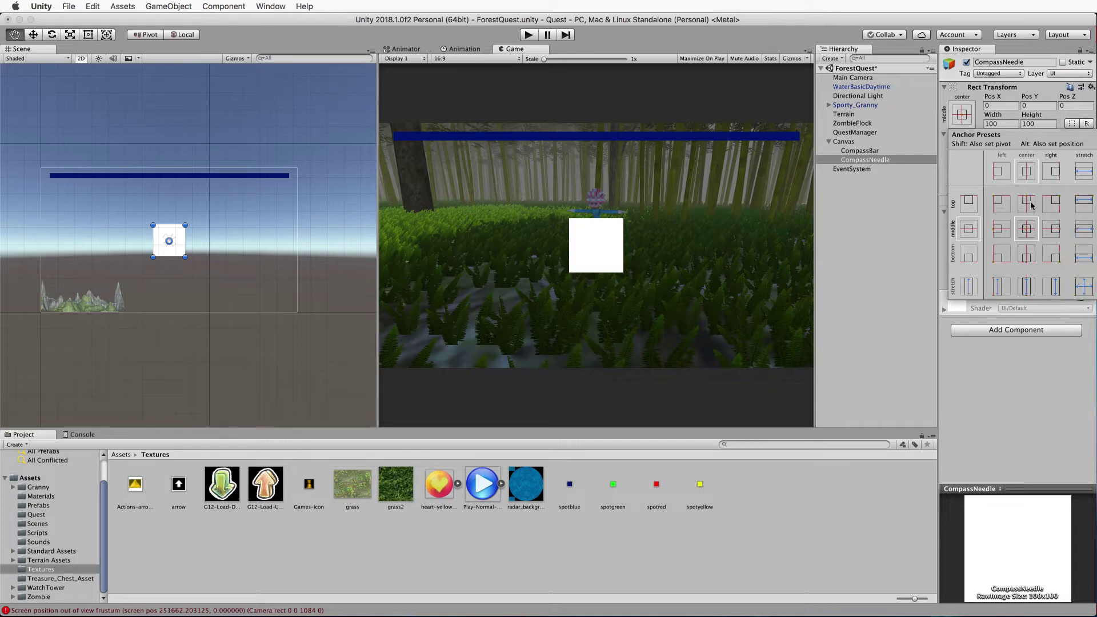
alt+click(1031, 207)
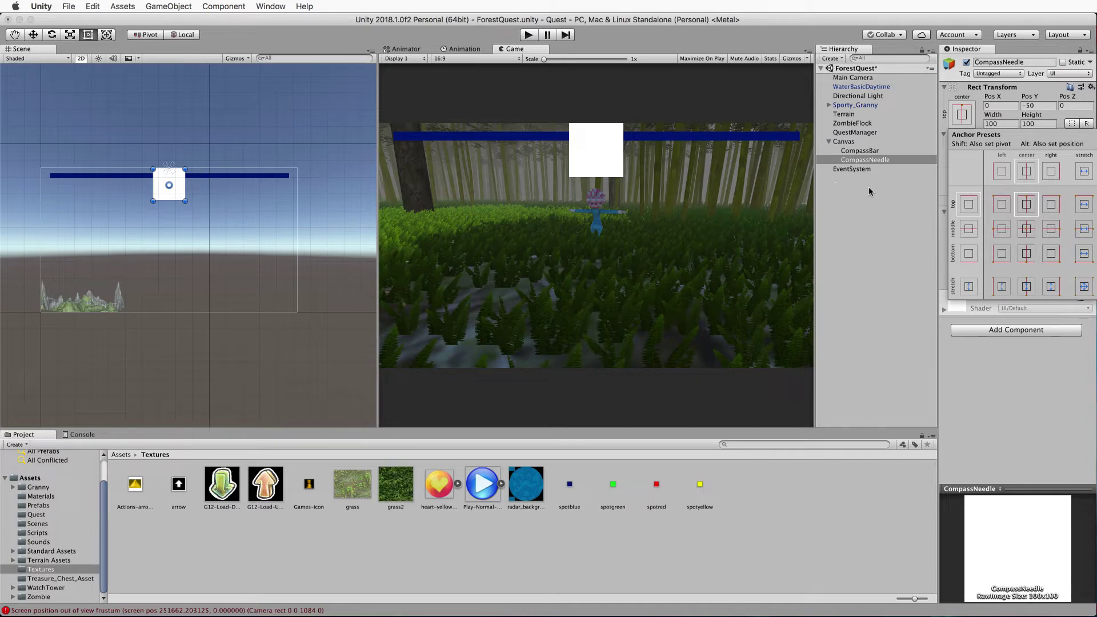
click(878, 162)
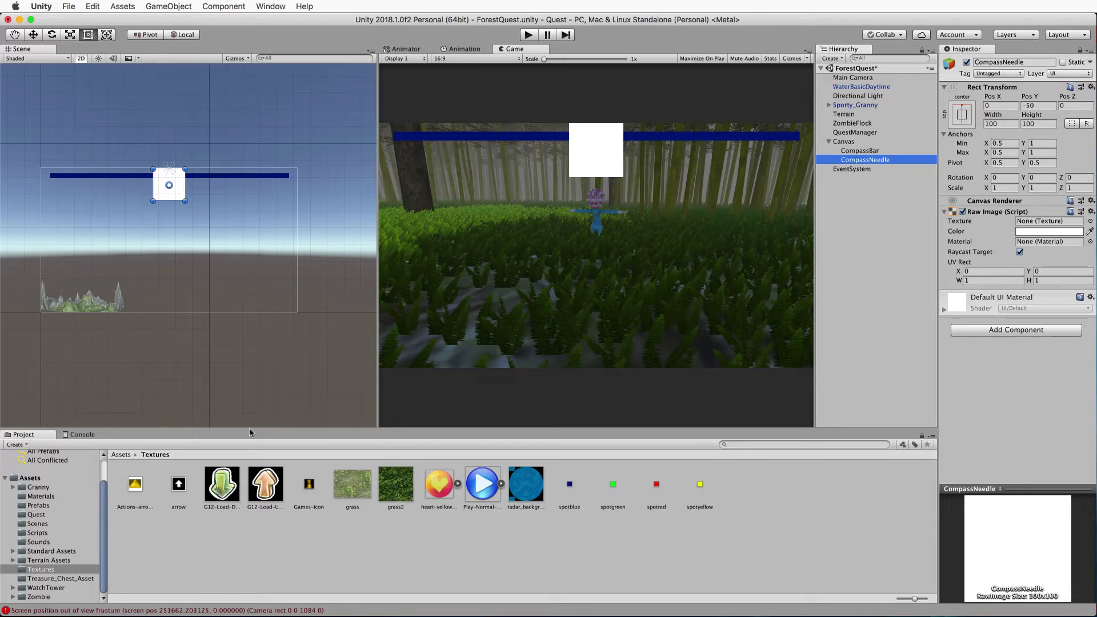
Apply the green G12-Load-Down texture to CompassNeedle and shrink it to about 50×48
drag(222, 490, 1035, 223)
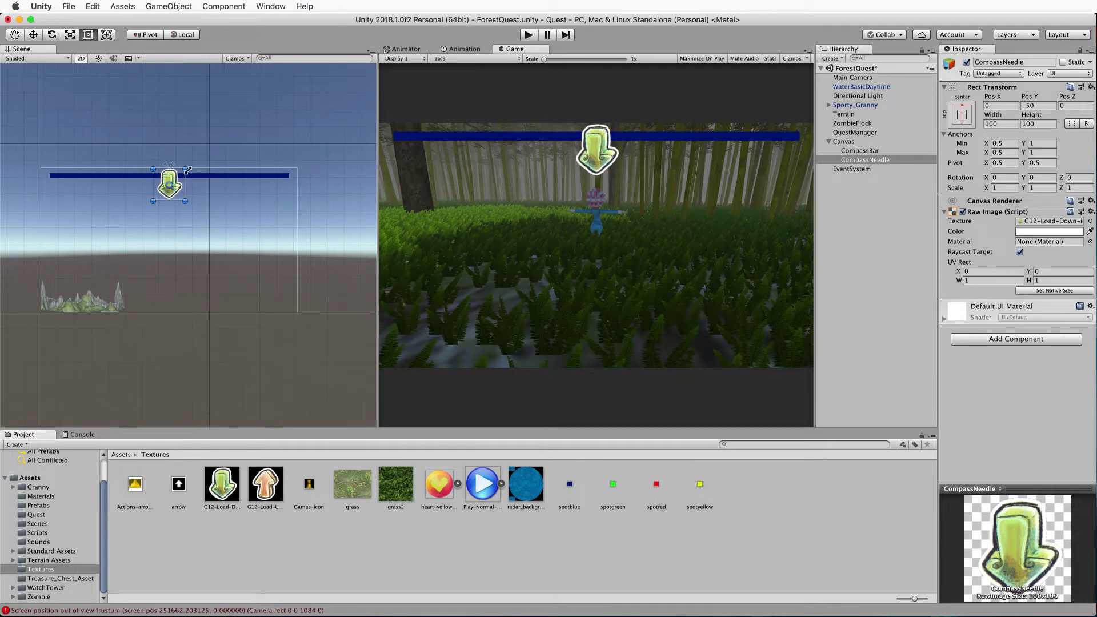
drag(184, 201, 168, 184)
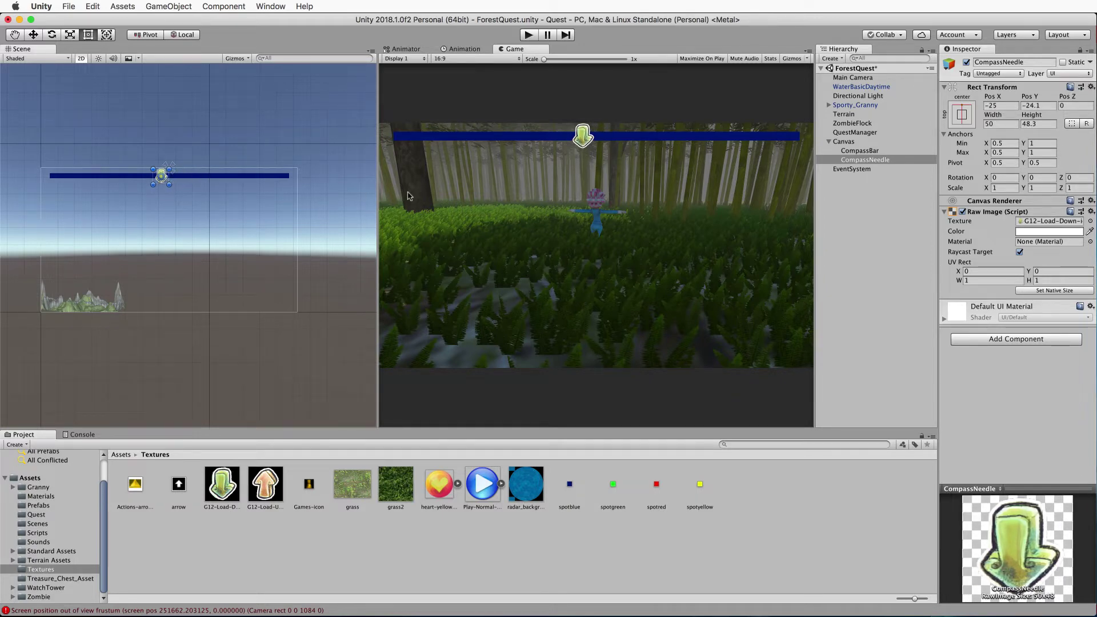
Centre the CompassNeedle at Pos X 0 with the top-center anchor and set Rotation Z to 180
click(965, 116)
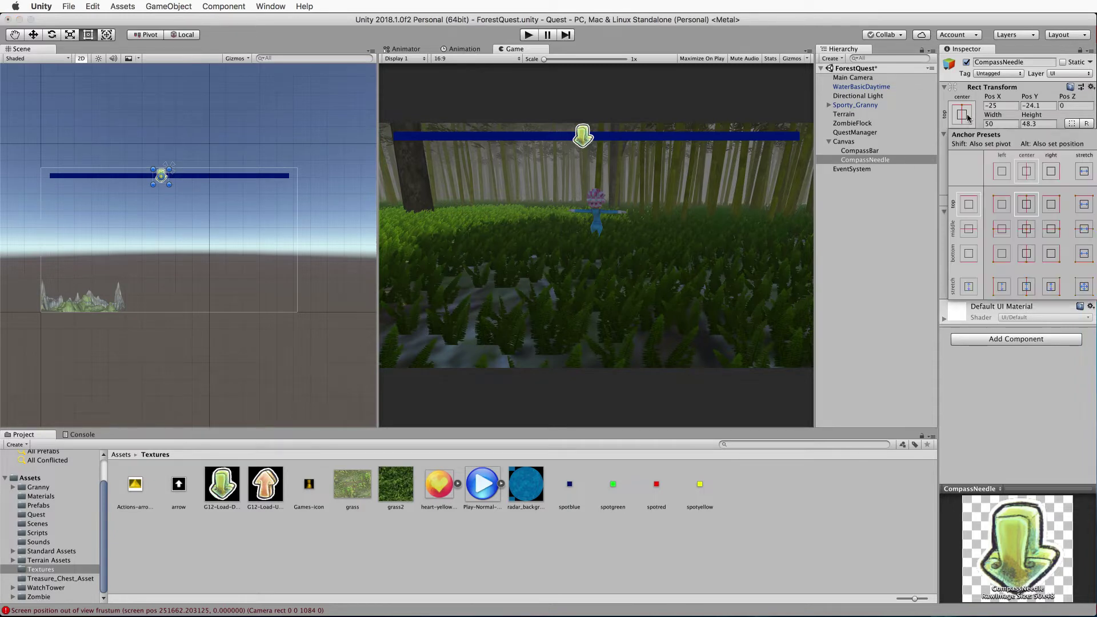
alt+click(1031, 207)
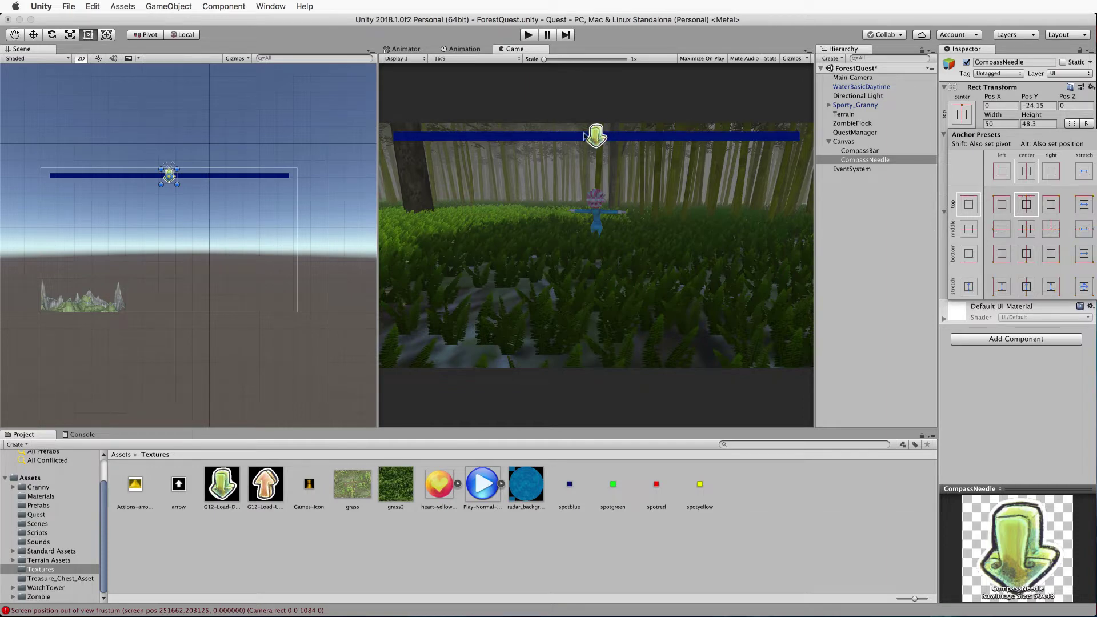
click(888, 161)
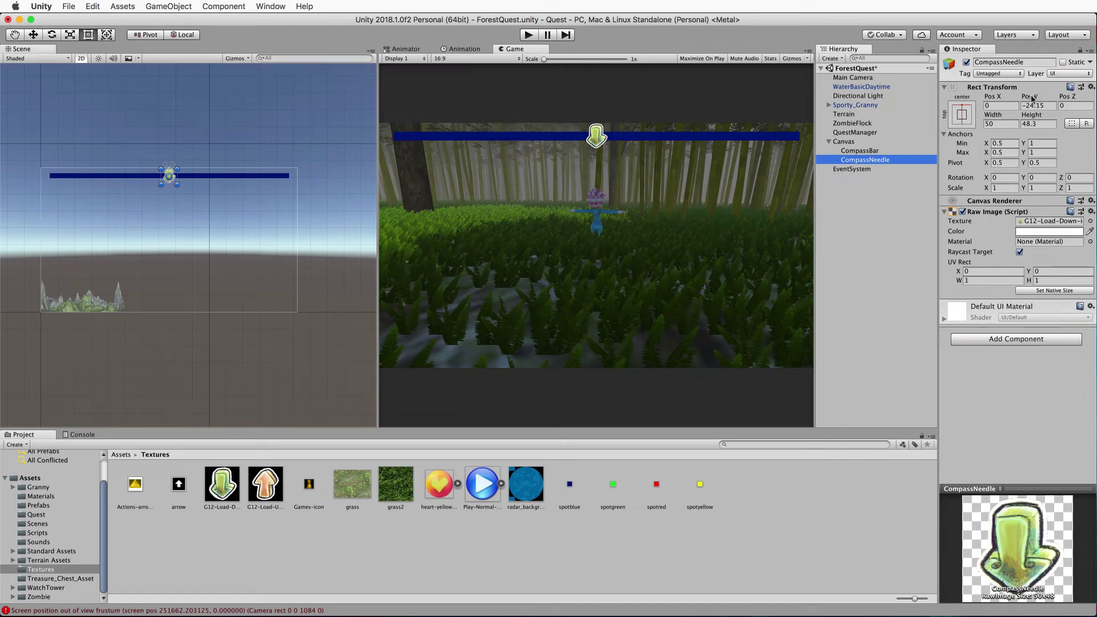
click(1075, 178)
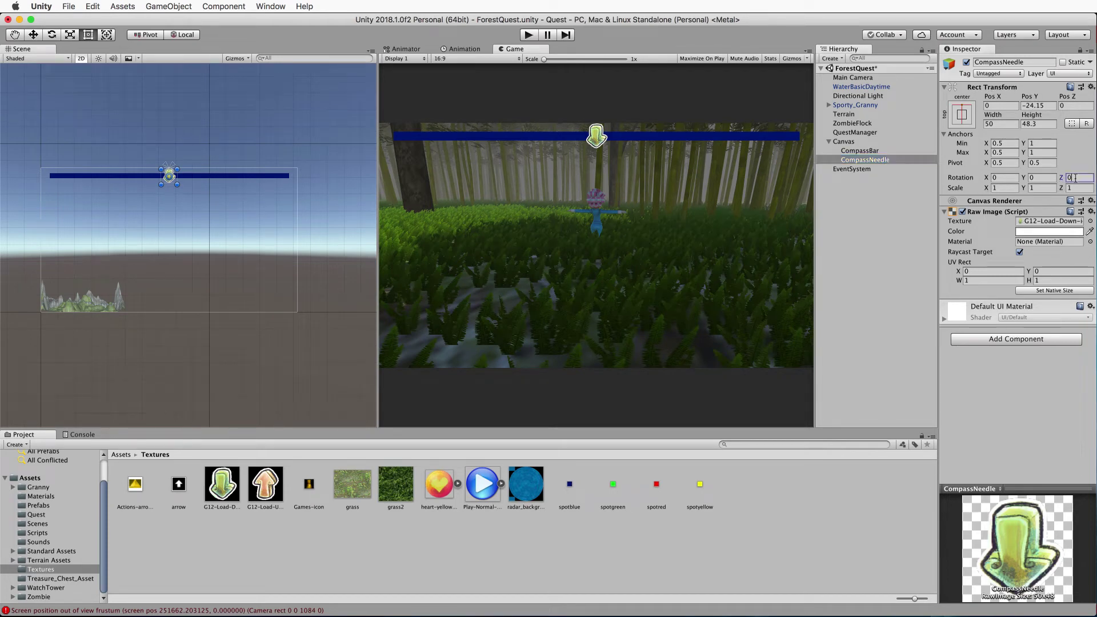
text(180)
Drag the CompassNeedle down in the Scene view until Pos Y reads about -45
scroll(164, 181, up, 8)
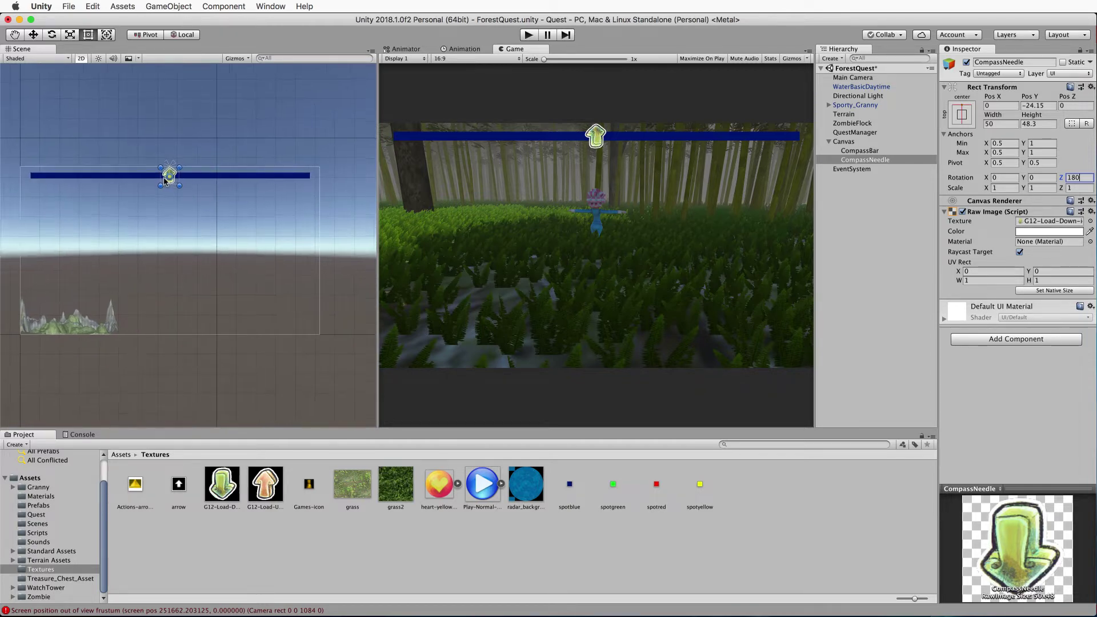
scroll(165, 180, up, 1)
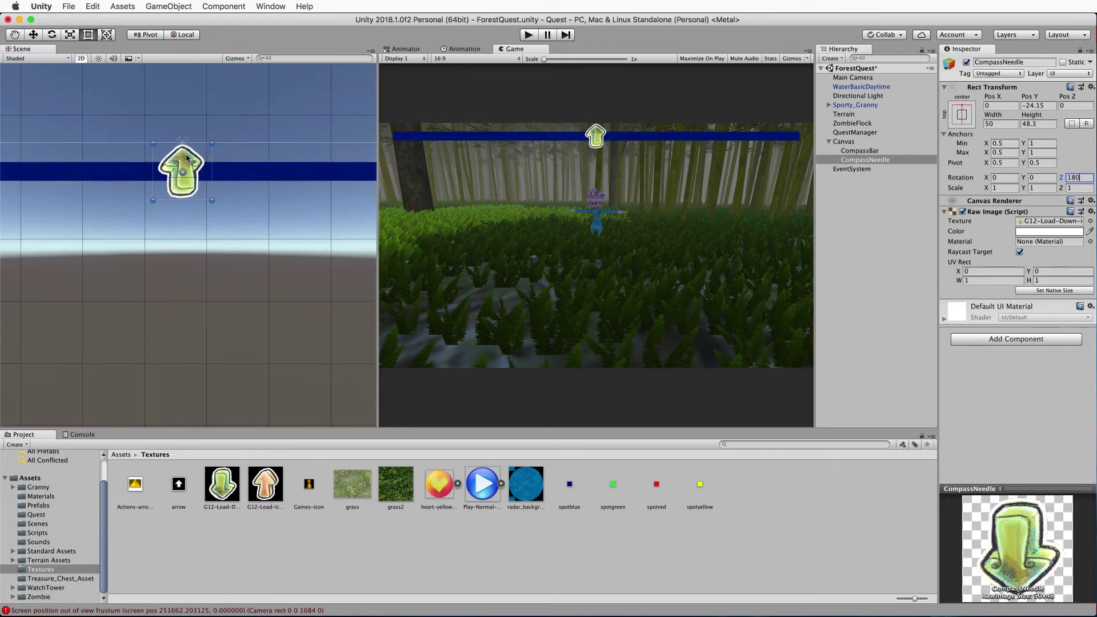
drag(190, 159, 185, 189)
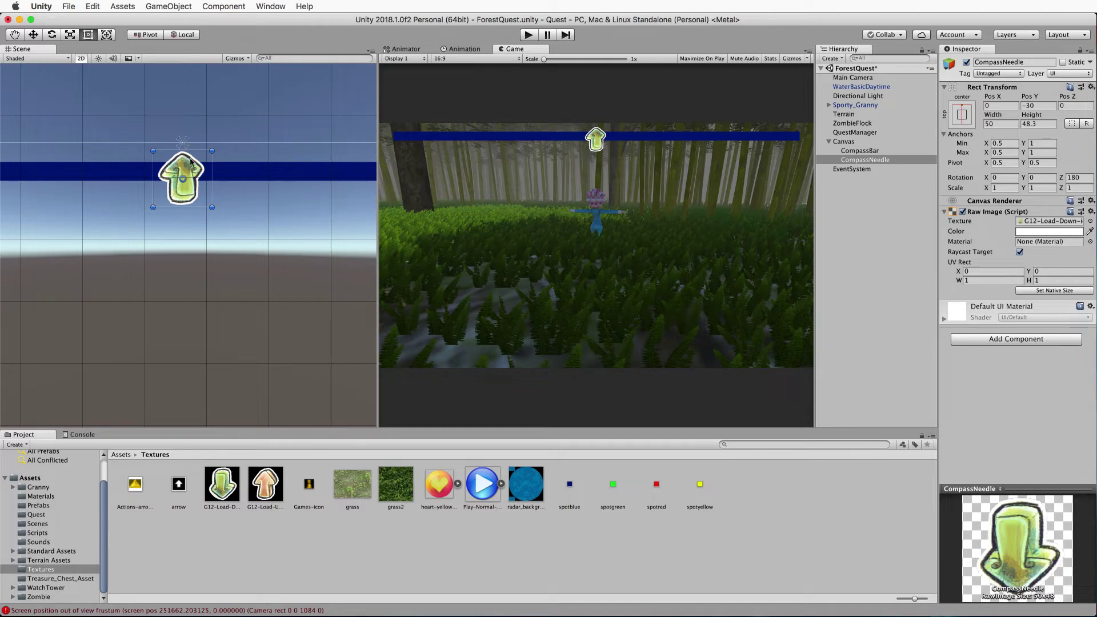
drag(191, 162, 191, 184)
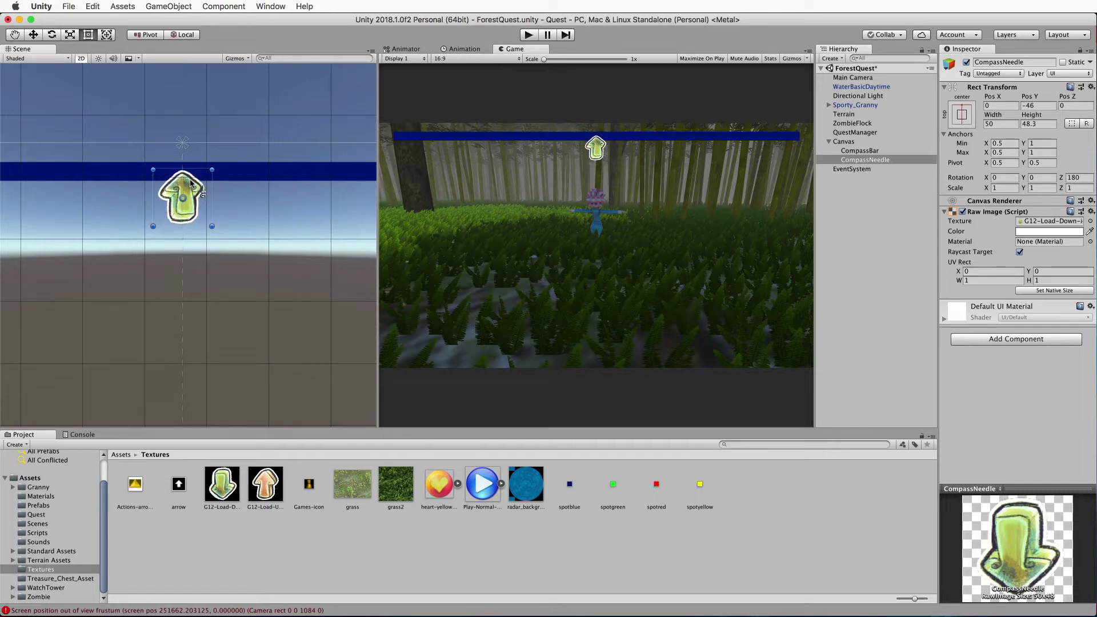
drag(191, 184, 191, 183)
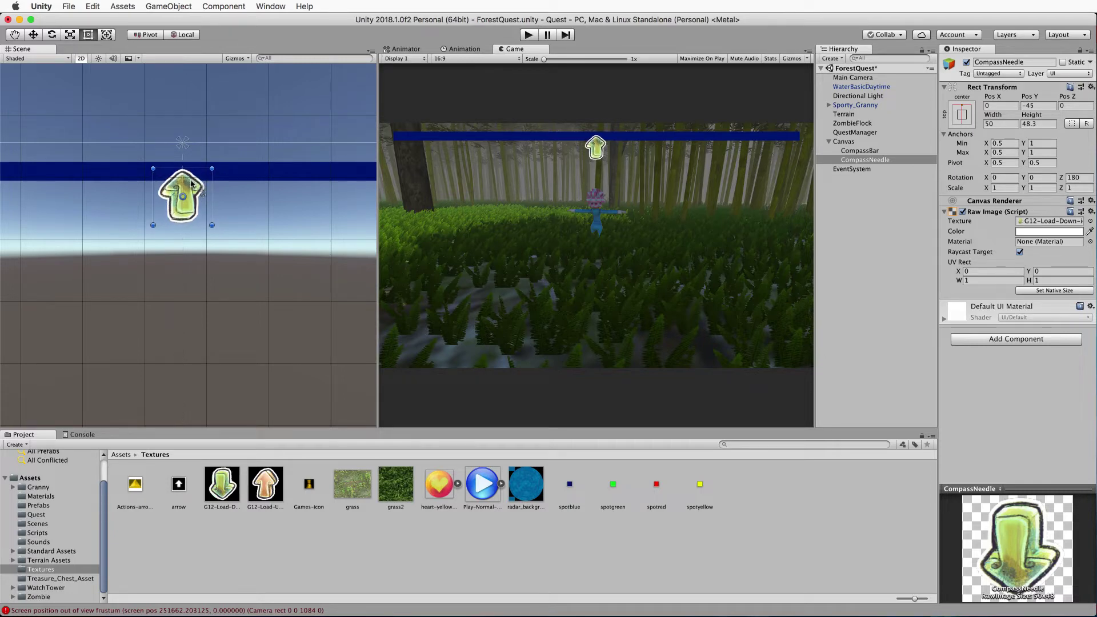